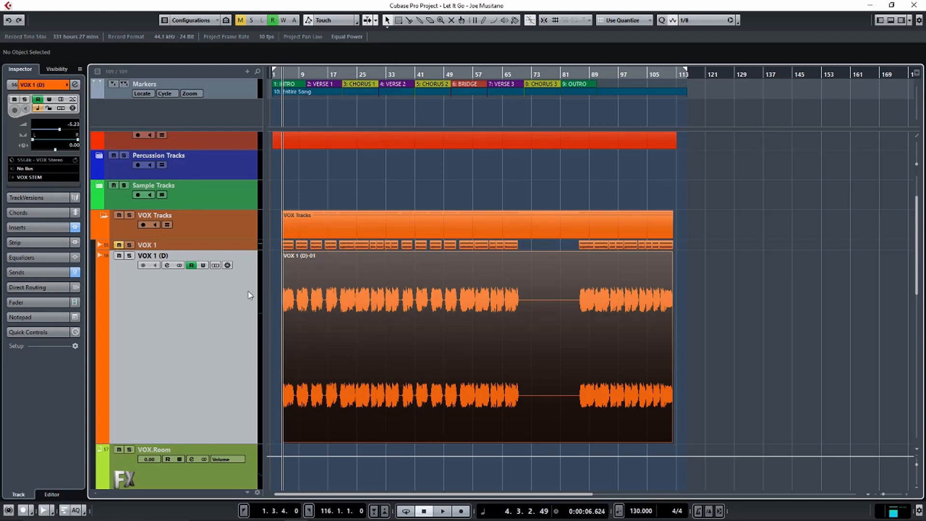
Open the VOX 1 (D) recording for sample editing and enable Pitch & Warp in VariAudio to show its pitch segments.
double_click(330, 304)
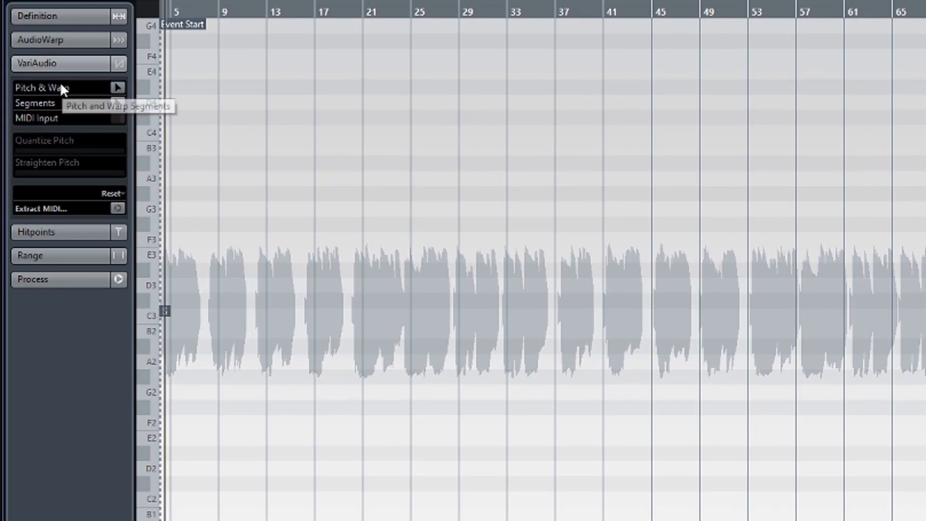
left_click(56, 40)
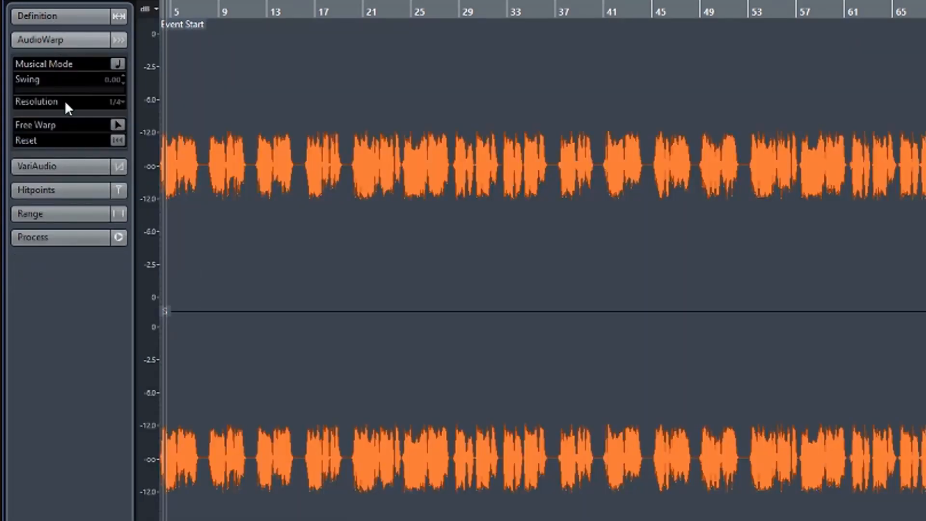
left_click(56, 165)
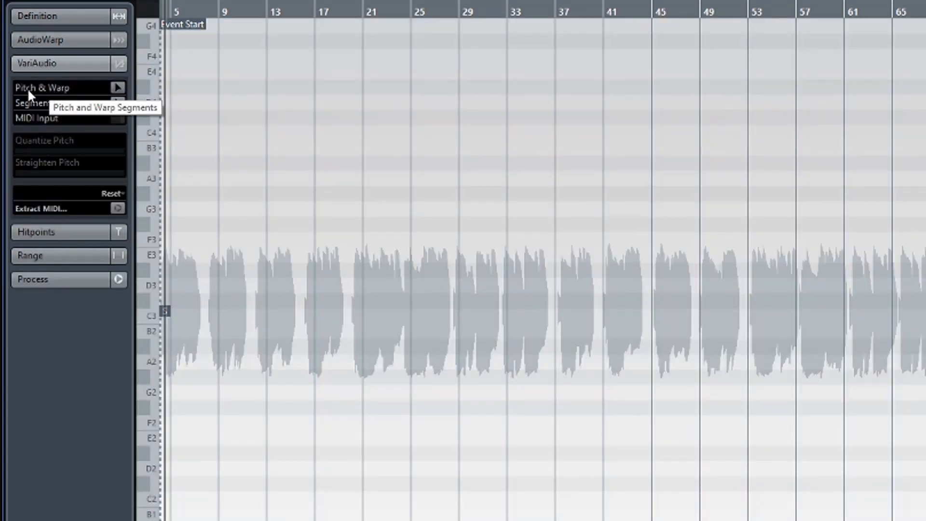
left_click(117, 88)
left_click(117, 89)
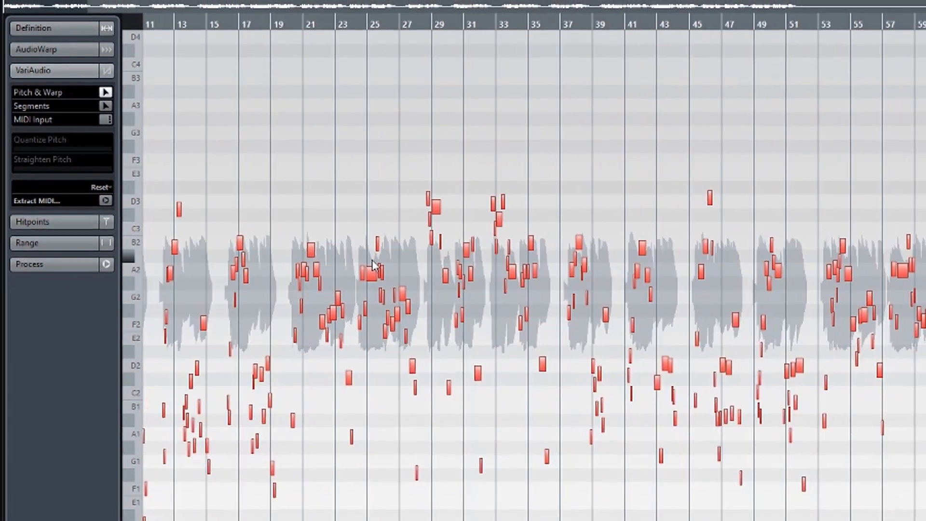
Examine the early vocal pitch segments and play them from the event start, then replay the phrase leading into bar 13.
scroll(373, 264, "up", 3)
scroll(371, 265, "up", 5)
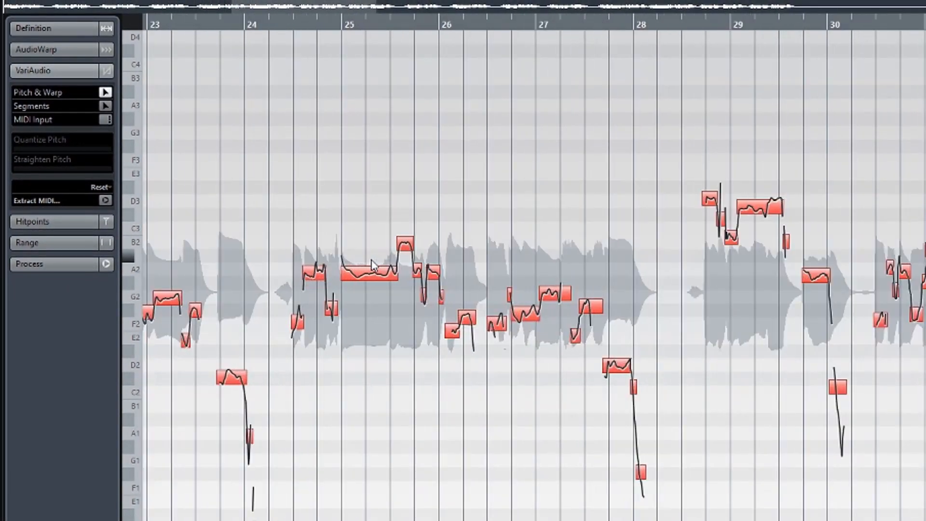
scroll(373, 264, "left", 10)
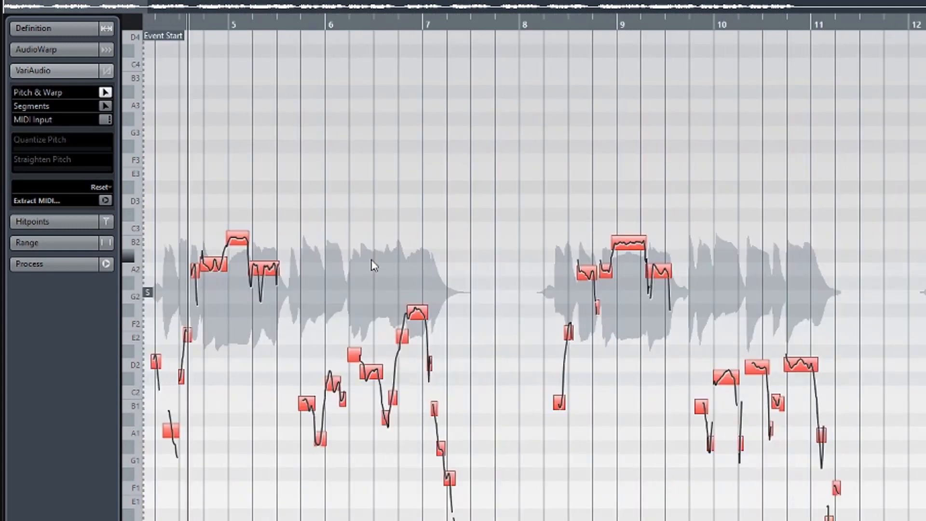
scroll(372, 264, "up", 3)
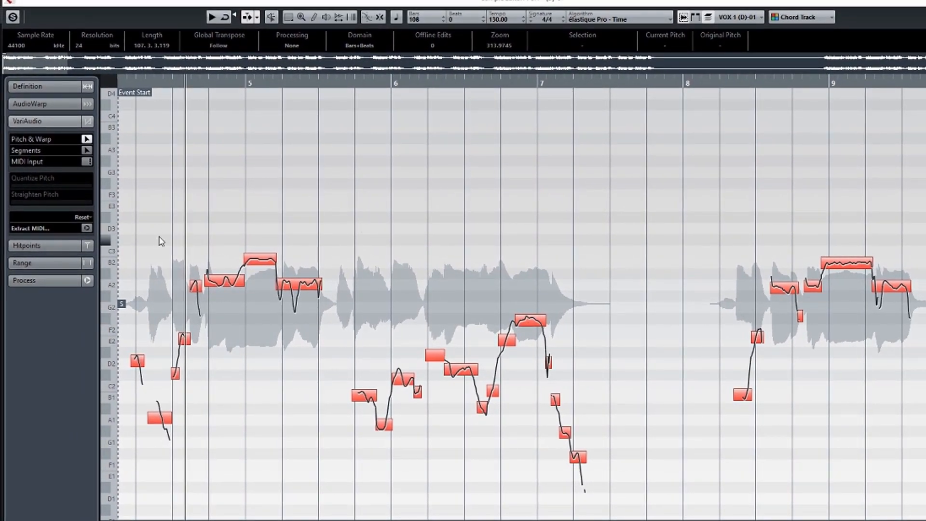
left_click_drag(175, 231, 352, 319)
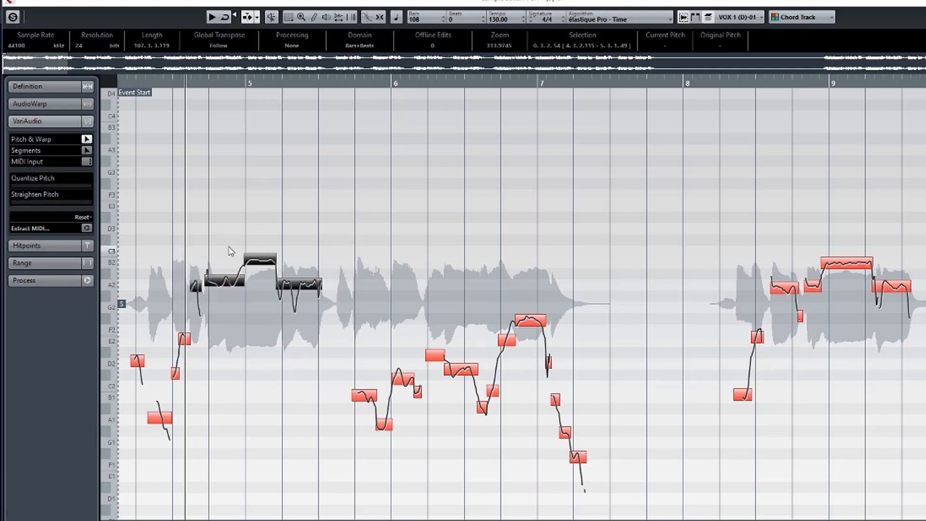
left_click(135, 242)
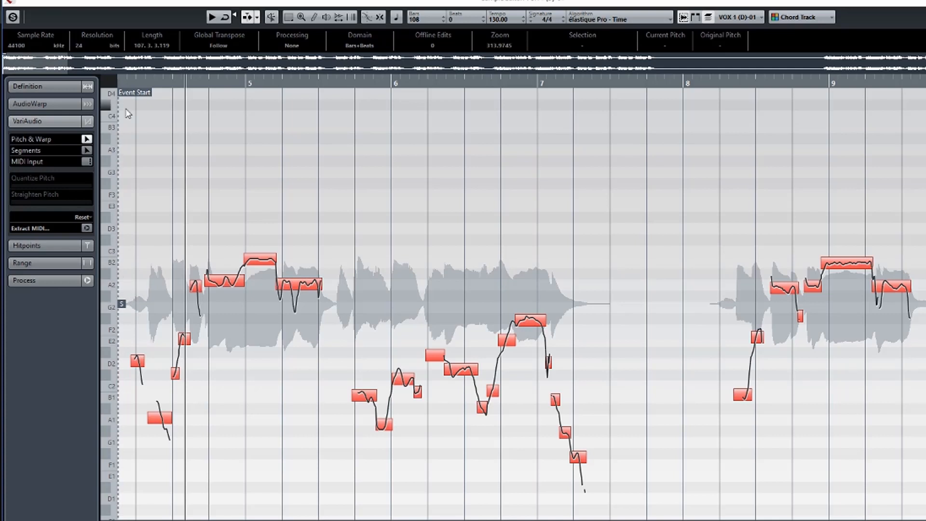
left_click(128, 81)
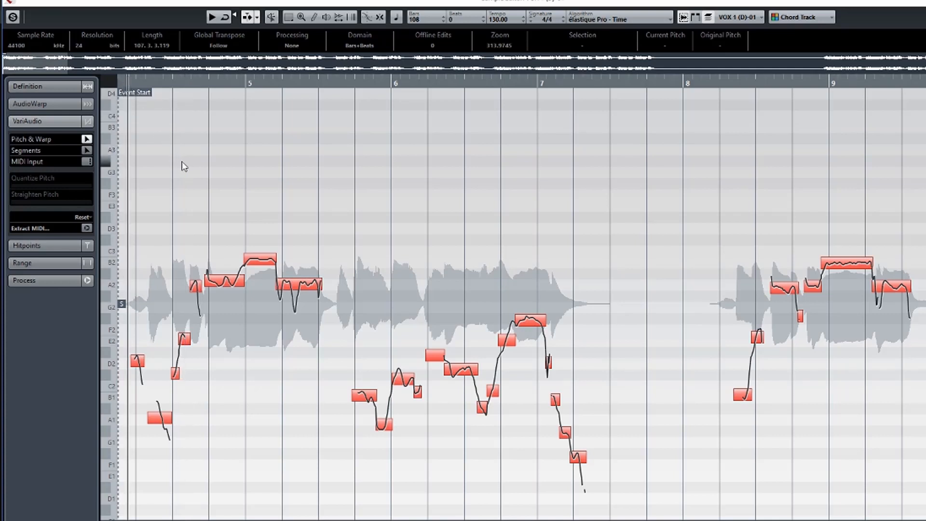
key("space")
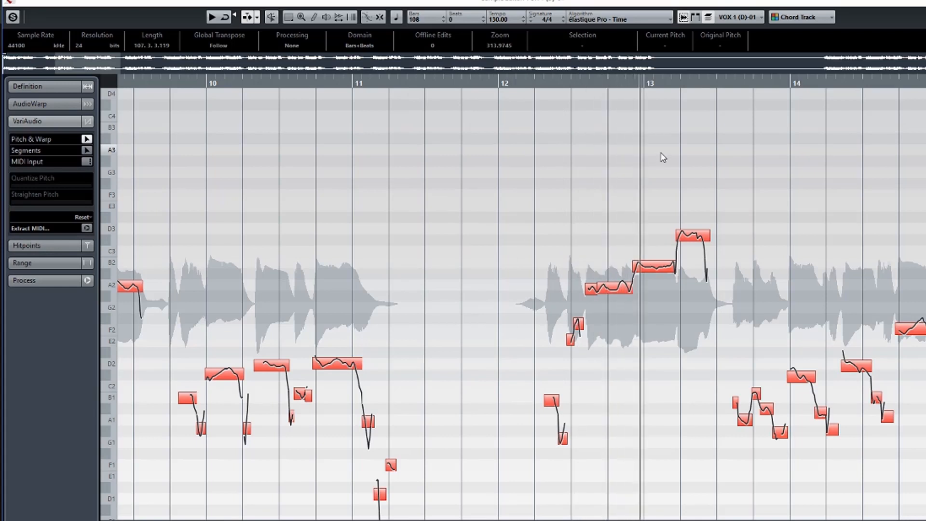
left_click(553, 80)
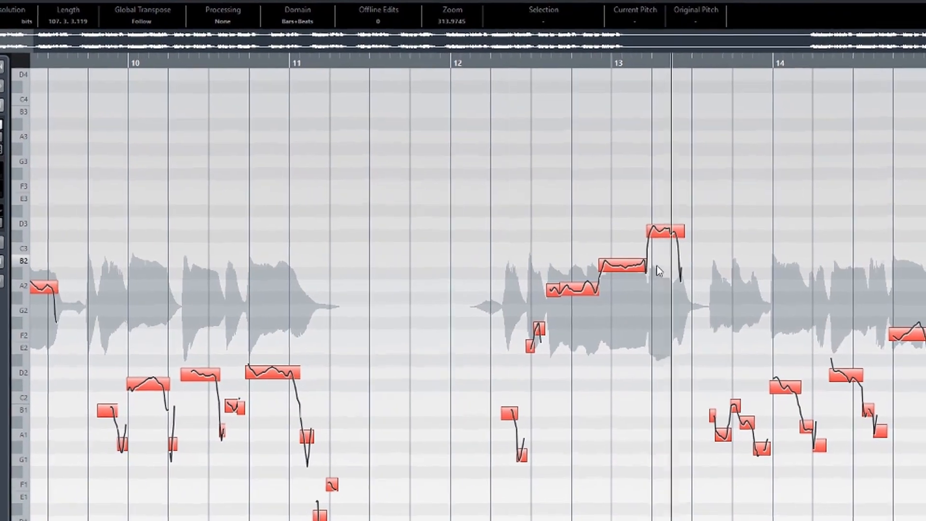
key("space")
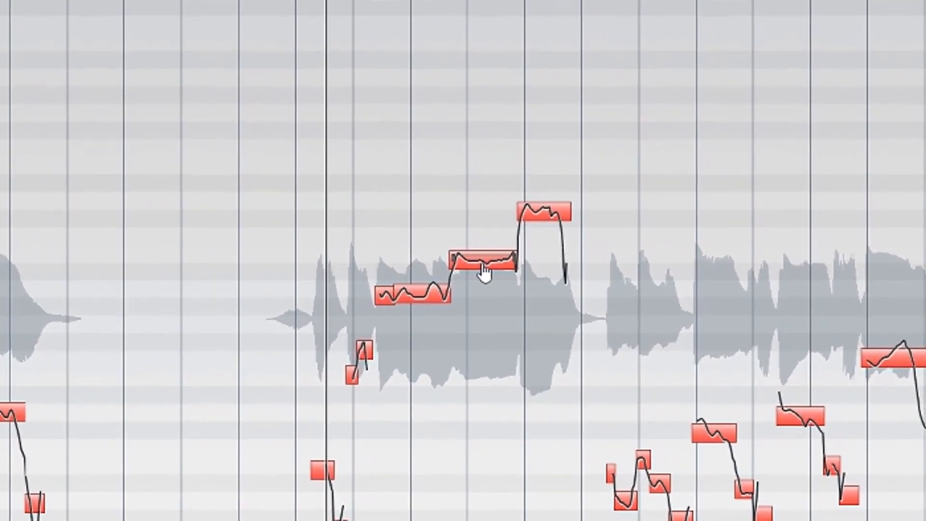
Try the B2 segment beginning just before bar 13 a semitone higher and a semitone lower, then return it to B2.
left_click(476, 272)
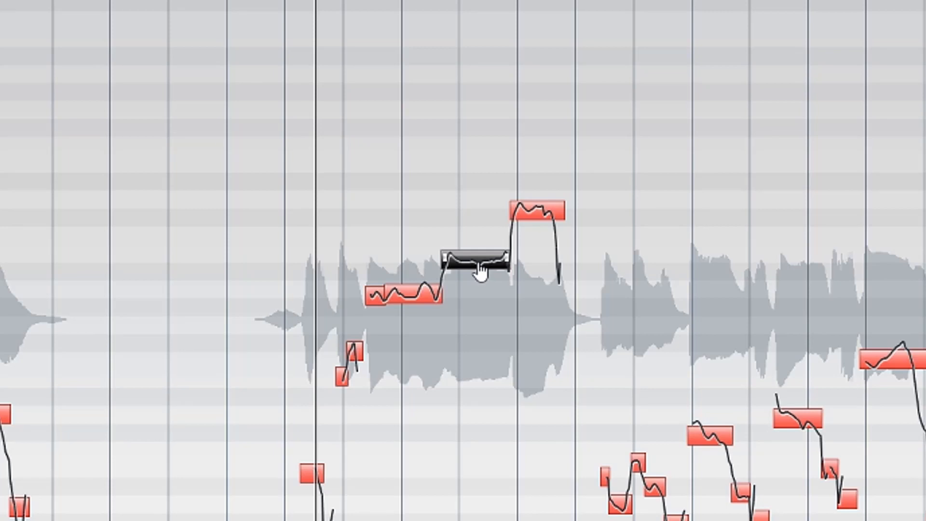
mouse_move(479, 270)
left_mouse_down()
mouse_move(476, 246)
mouse_move(445, 275)
mouse_move(480, 268)
mouse_move(481, 254)
mouse_move(483, 270)
mouse_move(479, 254)
left_mouse_up()
key("space")
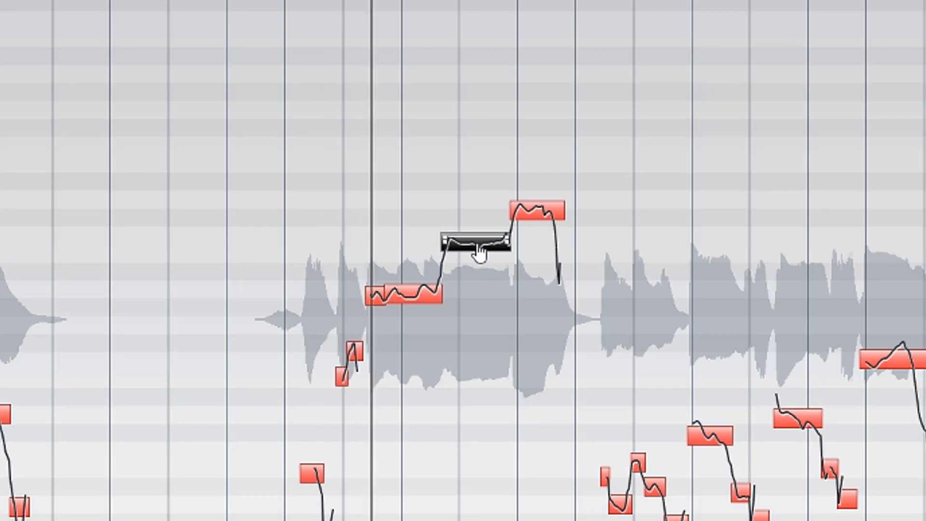
left_click_drag(480, 253, 480, 279)
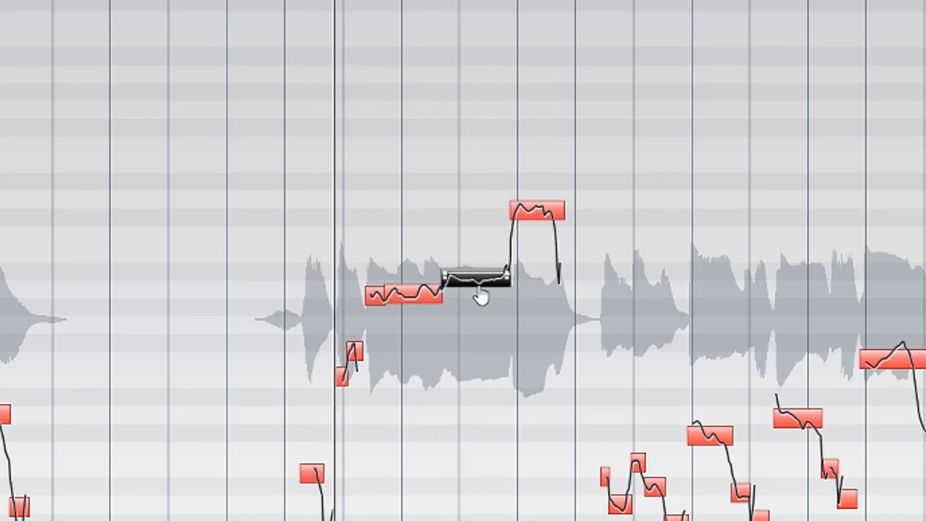
mouse_move(482, 283)
left_mouse_down()
mouse_move(479, 266)
mouse_move(475, 275)
left_mouse_up()
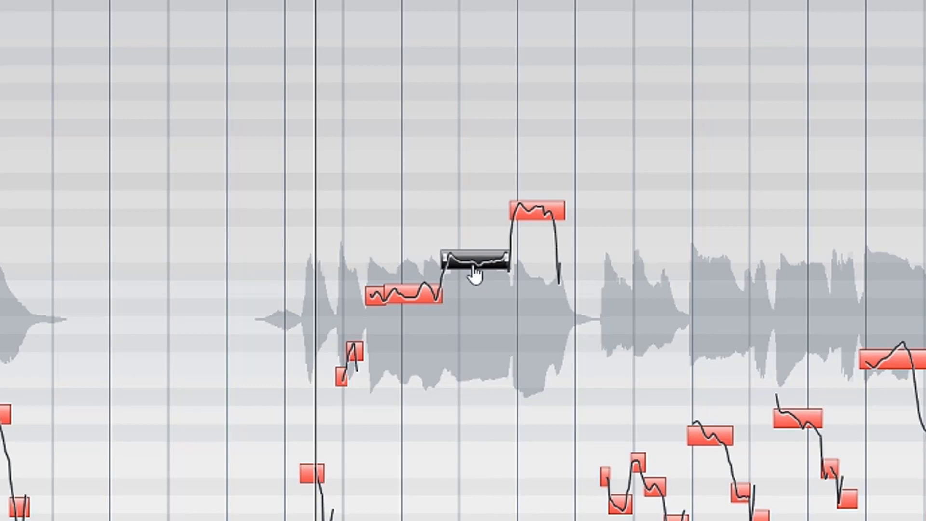
Shift the segment beginning just before bar 13 off the semitone grid to a pitch between B2 and C3.
left_click_drag(473, 271, 471, 232)
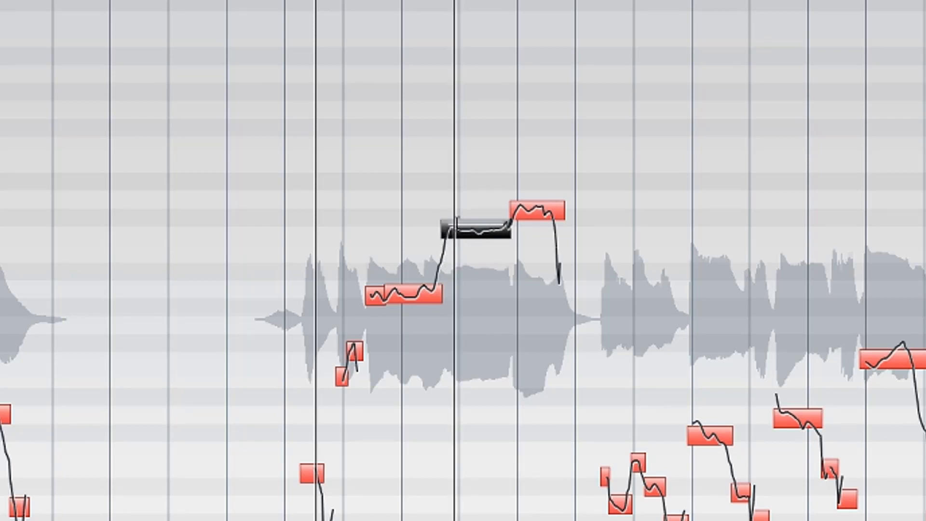
mouse_move(470, 243)
left_mouse_down()
mouse_move(472, 279)
mouse_move(469, 238)
left_mouse_up()
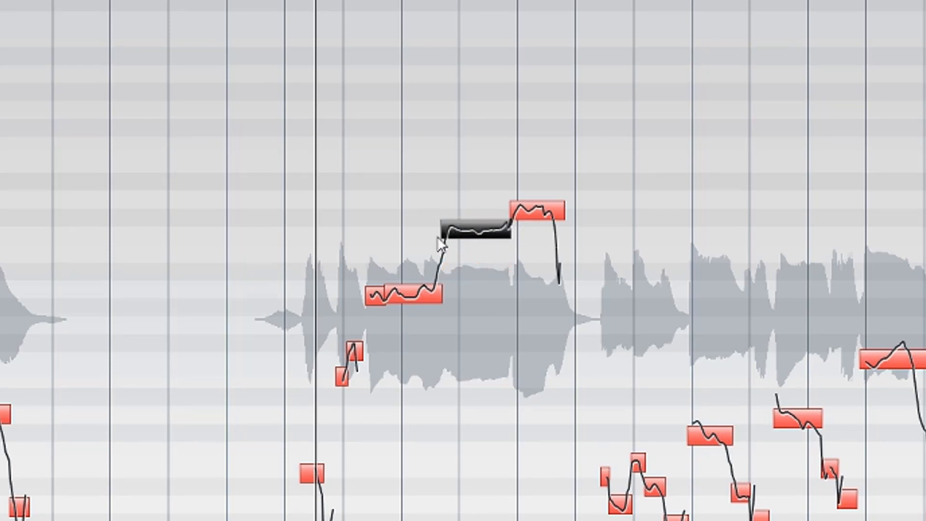
mouse_move(465, 240)
left_mouse_down()
mouse_move(462, 275)
mouse_move(463, 256)
left_mouse_up()
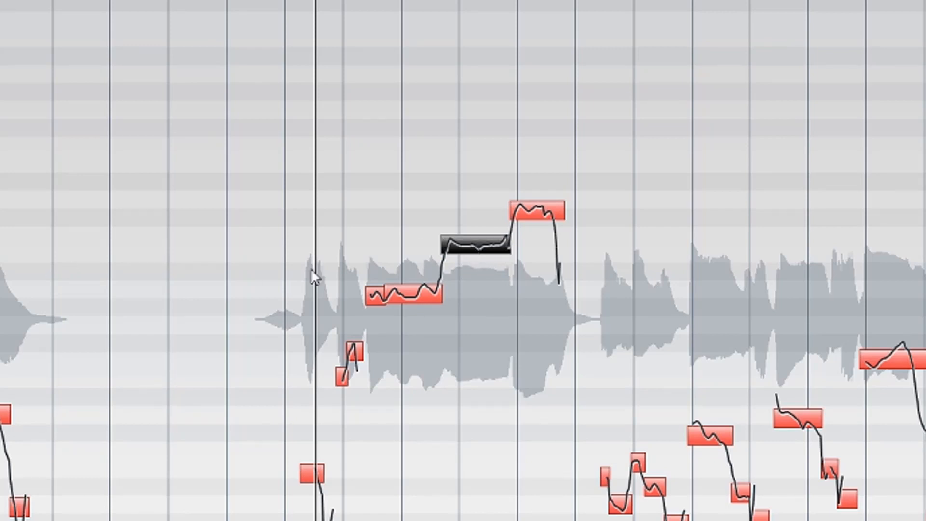
left_click(460, 258)
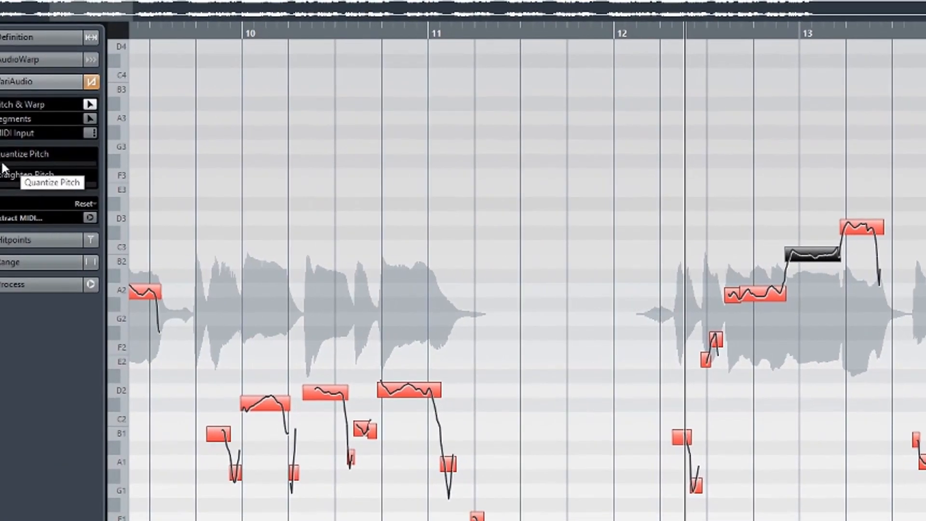
Apply Quantize Pitch at full strength to the segment beginning just before bar 13 and play the phrase.
left_click(22, 163)
left_click_drag(28, 165, 128, 177)
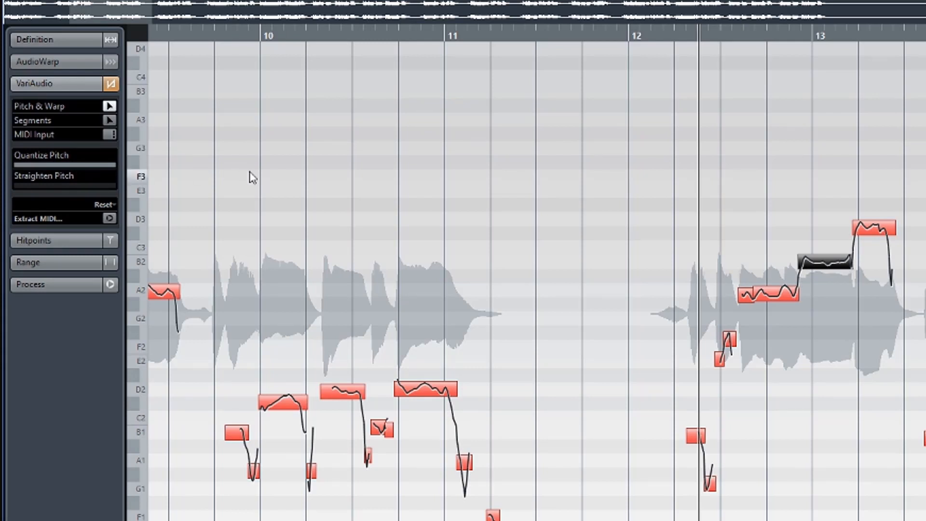
mouse_move(110, 166)
left_mouse_down()
mouse_move(33, 170)
mouse_move(100, 164)
left_mouse_up()
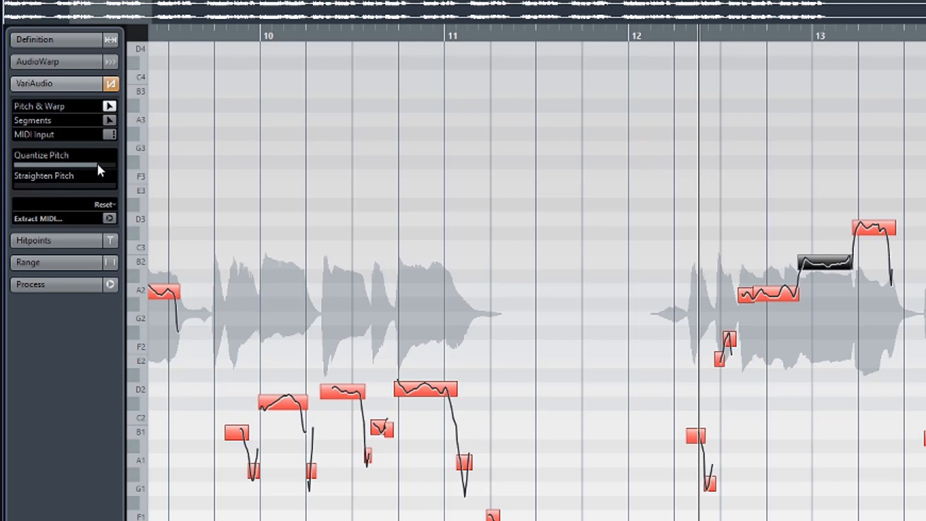
left_click_drag(98, 165, 123, 166)
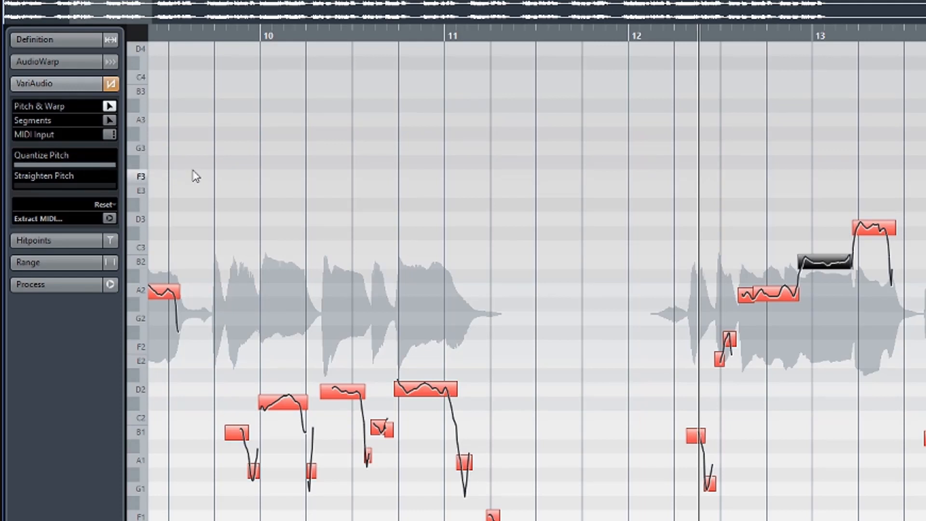
key("space")
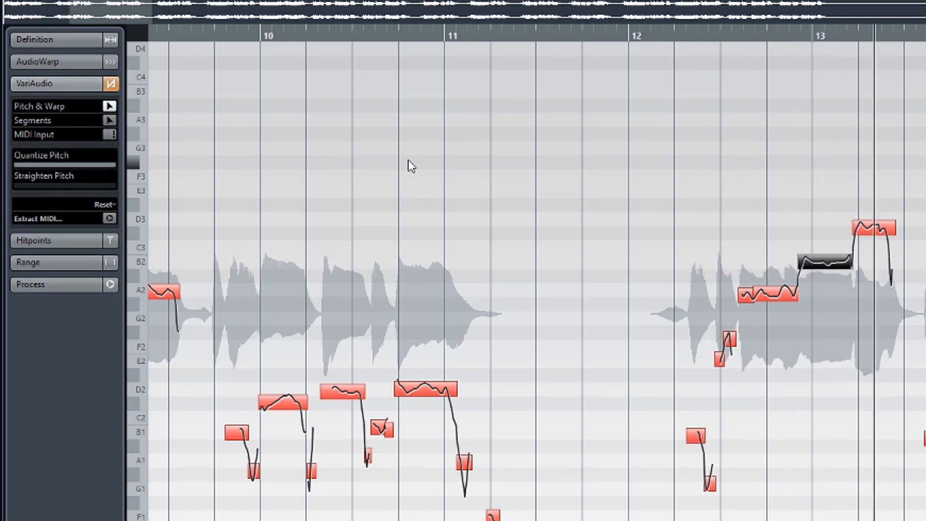
key("space")
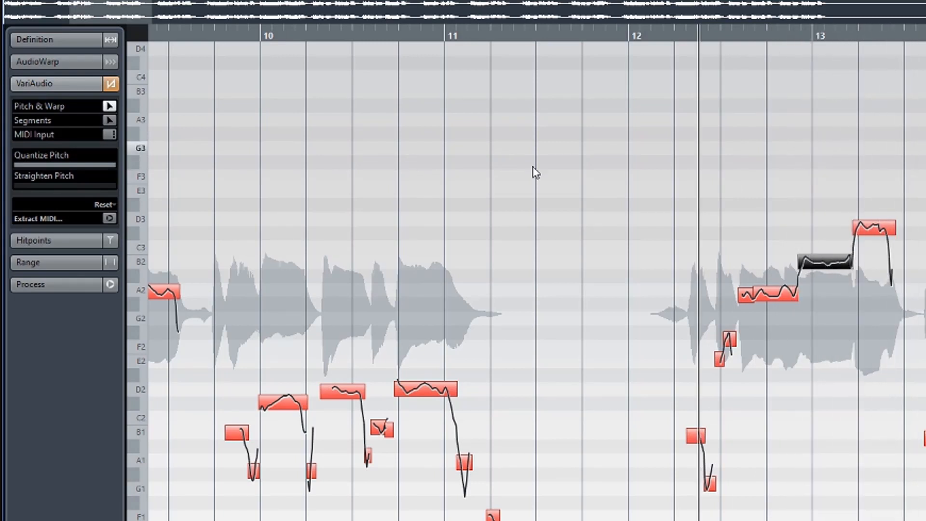
Apply Quantize Pitch at full strength to the highest segment after bar 13 and play the phrase.
left_click(870, 239)
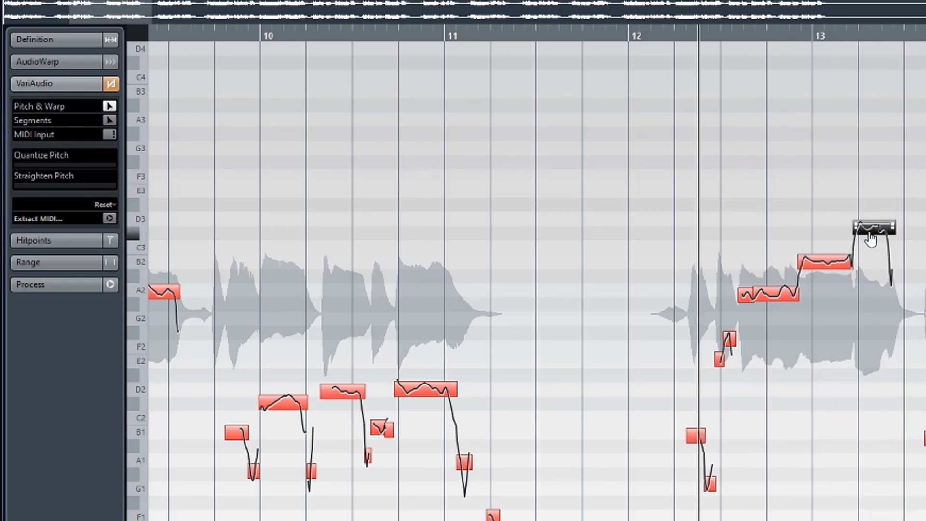
left_click(94, 163)
left_click_drag(93, 163, 116, 166)
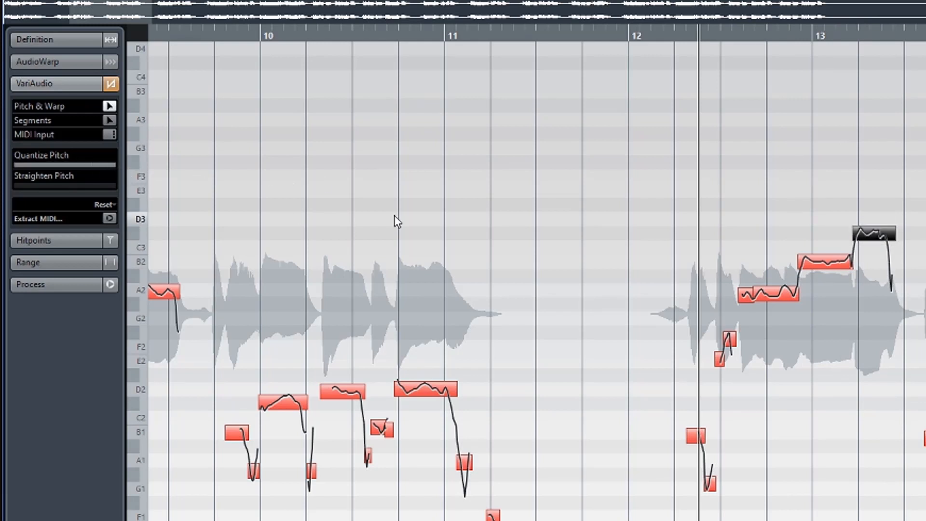
key("space")
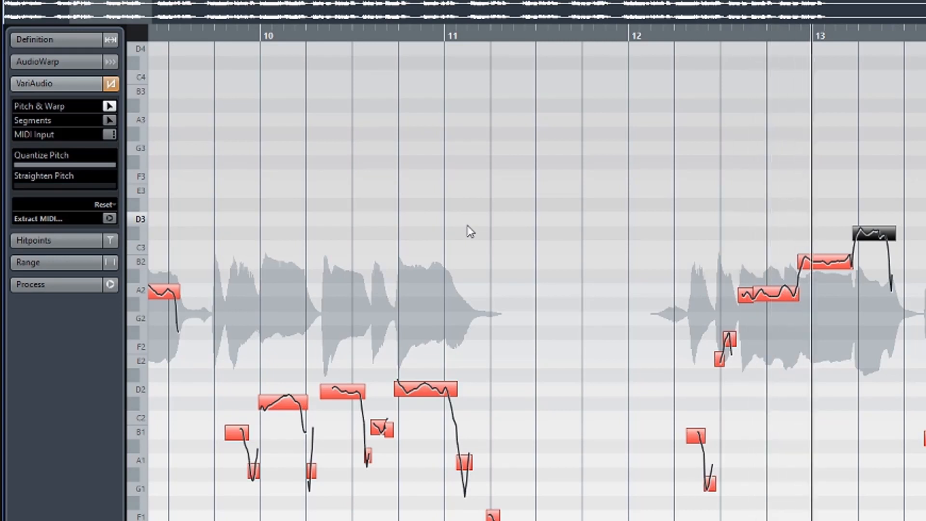
key("space")
Raise the highest segment after bar 13 to D3, auditioning the phrase and comparing it with the semitone below.
left_click_drag(788, 219, 894, 284)
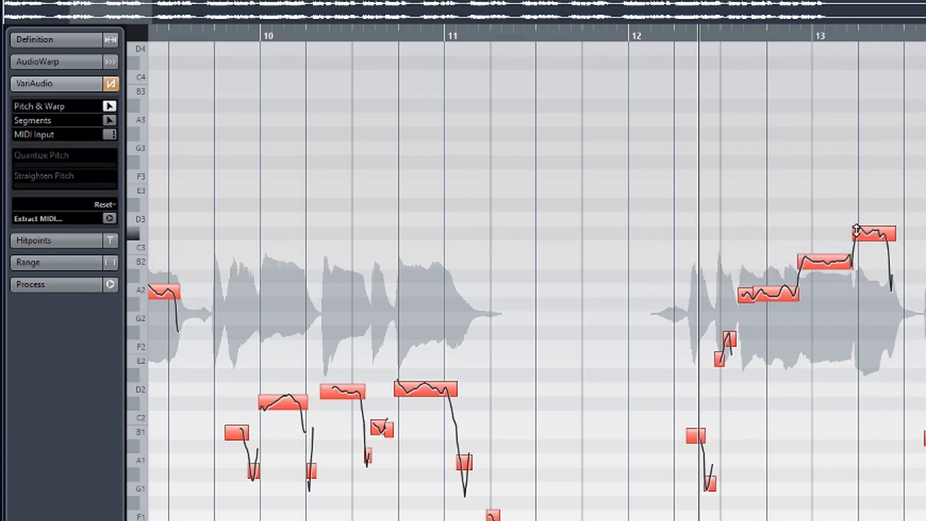
left_click_drag(870, 245, 870, 233)
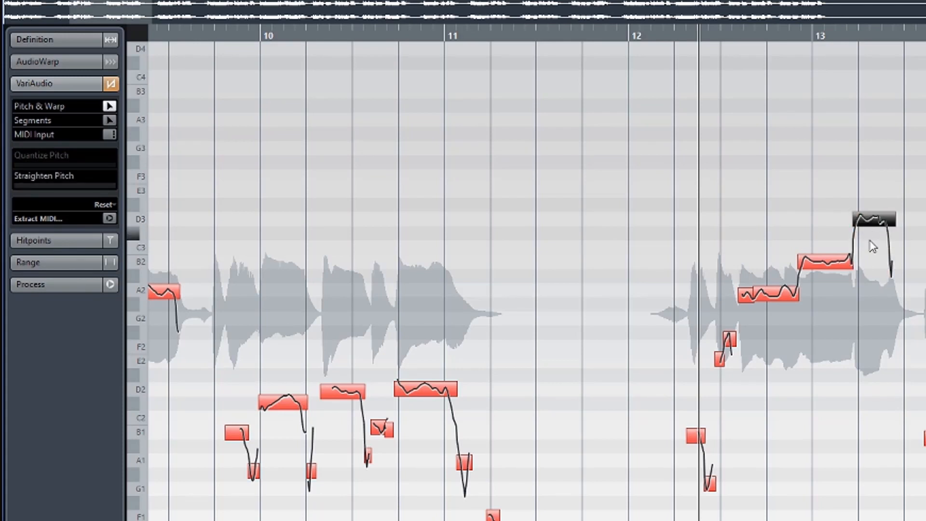
key("space")
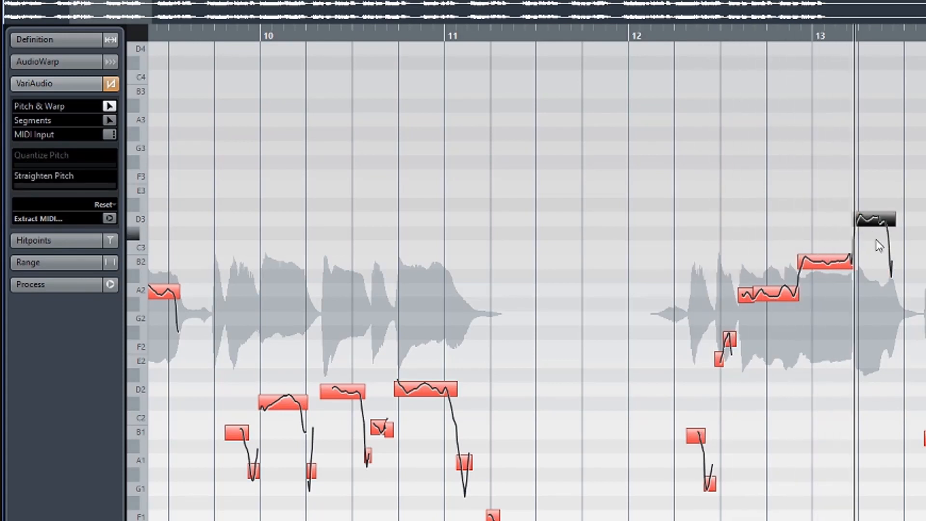
key("space")
left_click_drag(871, 233, 871, 244)
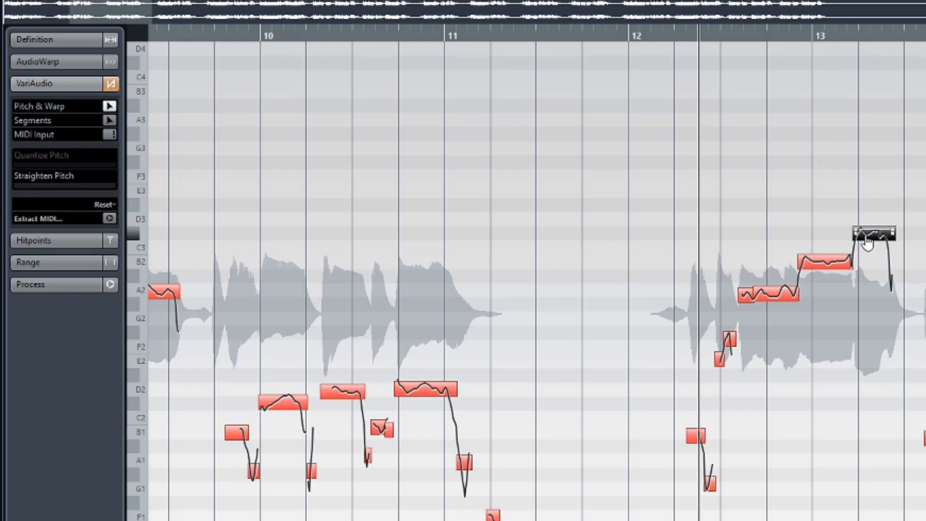
left_click_drag(868, 237, 867, 229)
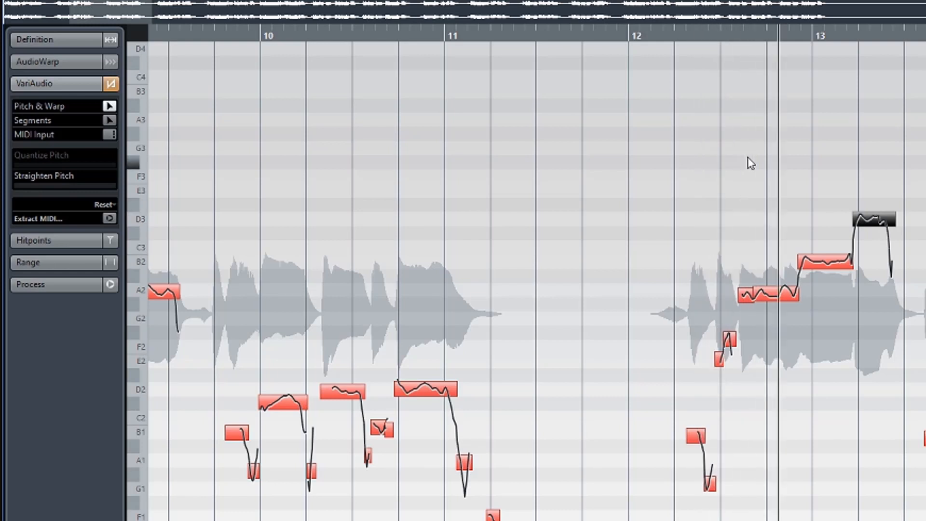
Audition the two highest segments around bar 13 with Quantize Pitch removed entirely and again at about 25% strength.
left_click_drag(791, 208, 906, 274)
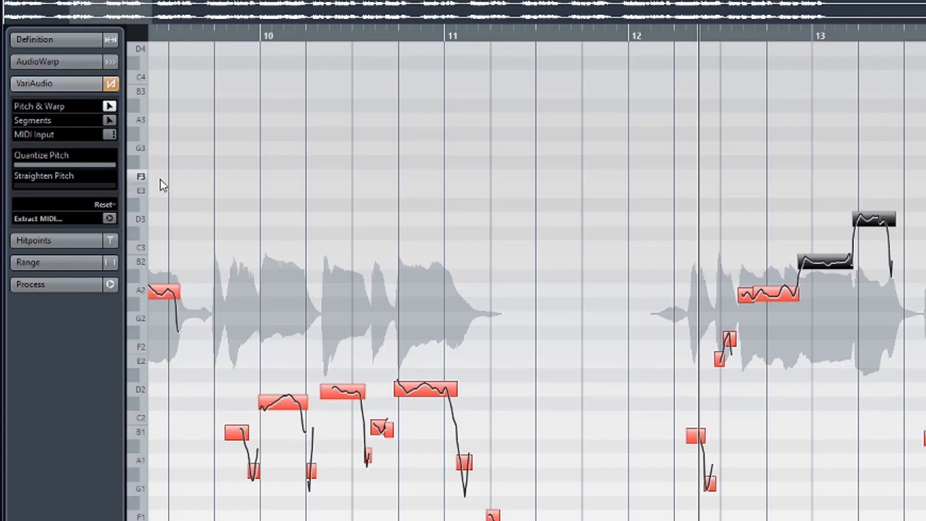
left_click_drag(89, 164, 9, 163)
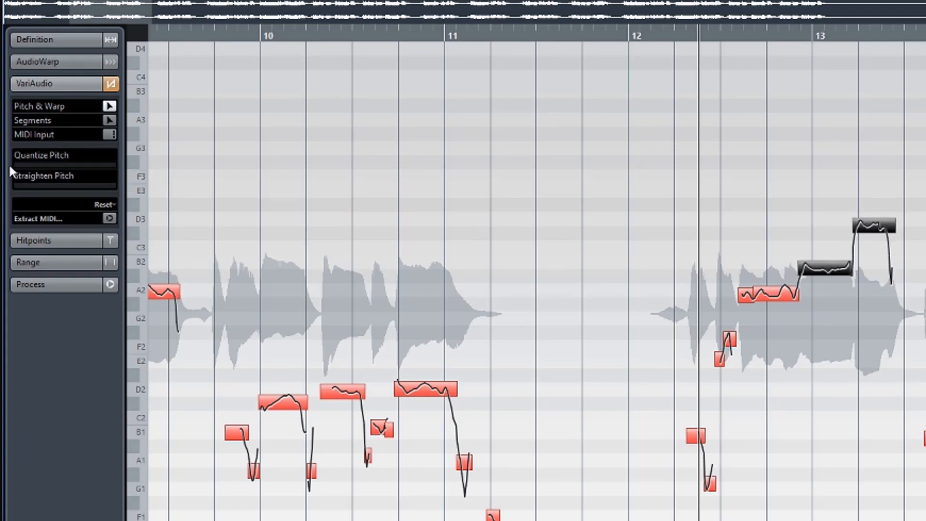
key("space")
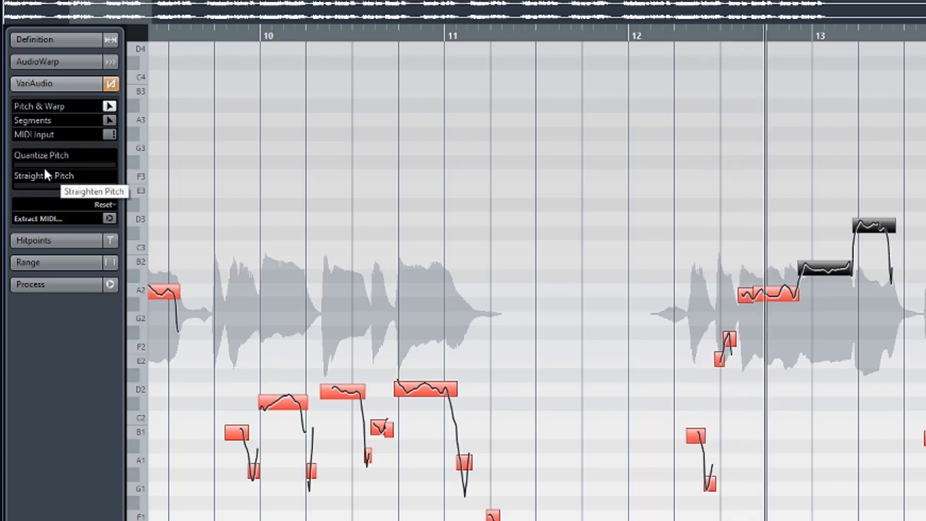
key("space")
left_click(39, 164)
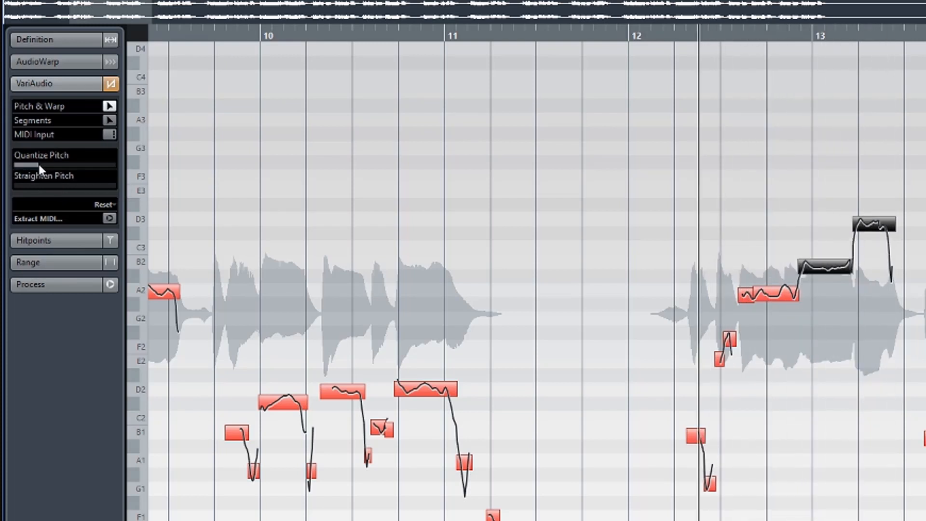
key("space")
key("space")
Raise Quantize Pitch on the two highest segments around bar 13 to about 60% and play the phrase.
left_click_drag(46, 167, 75, 169)
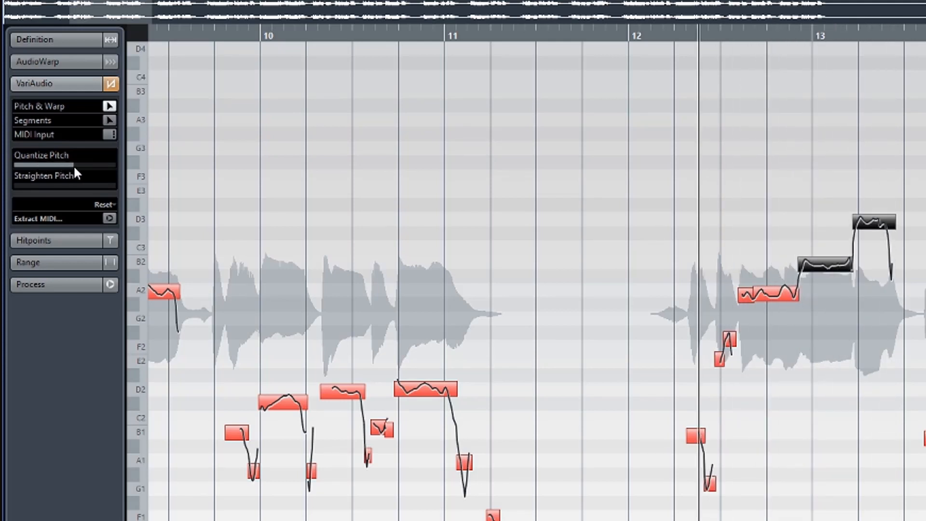
key("space")
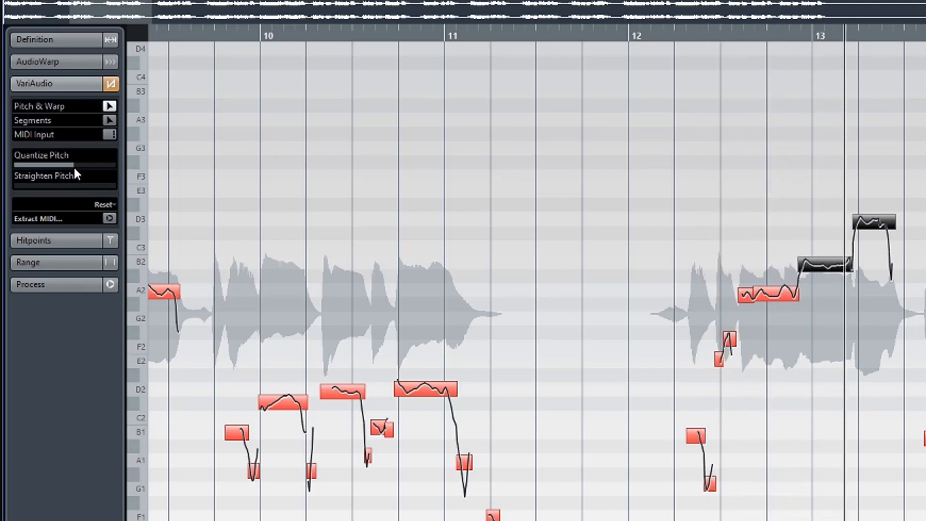
key("space")
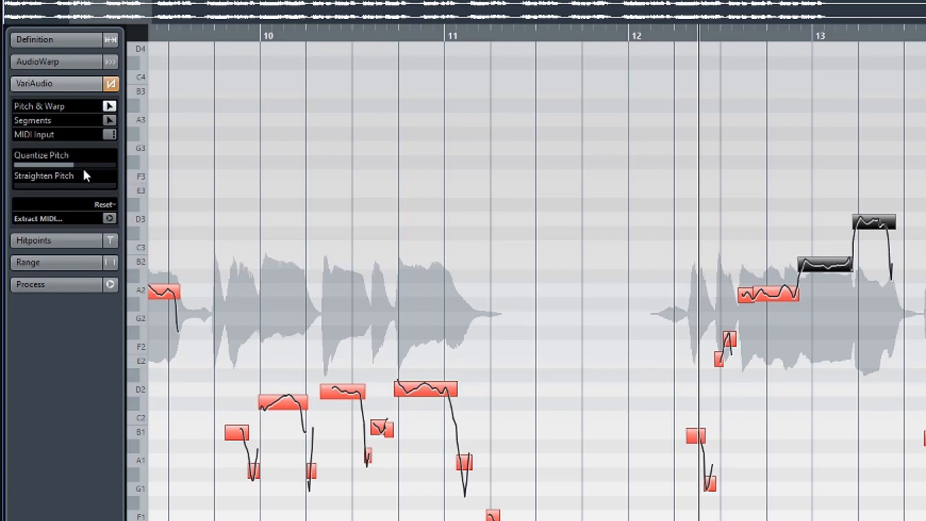
Try Quantize Pitch at full strength on the two highest segments, reduce it to about 70% and play the phrase.
left_click_drag(73, 164, 130, 173)
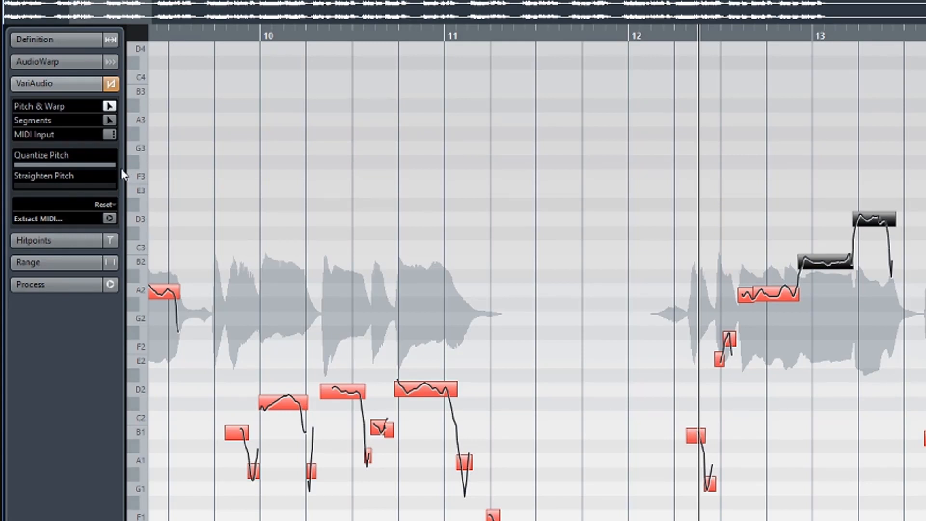
left_click_drag(113, 167, 84, 166)
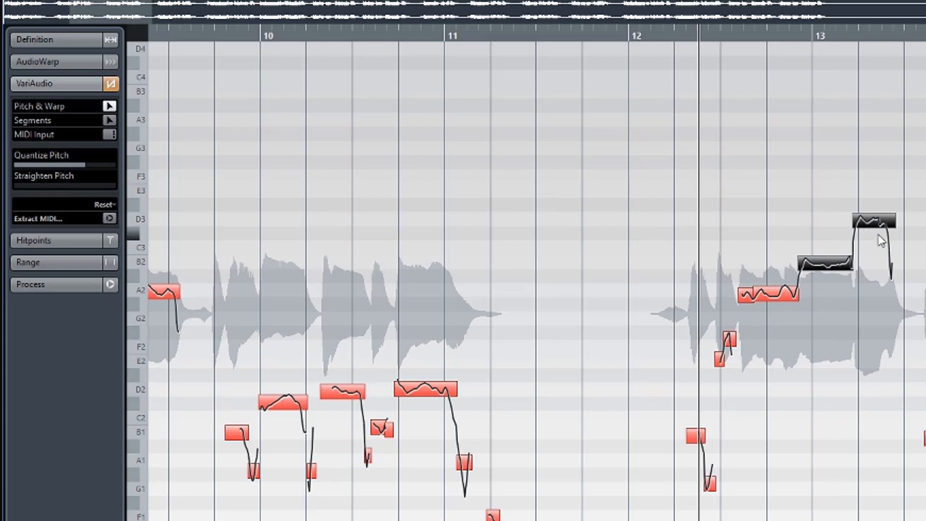
key("space")
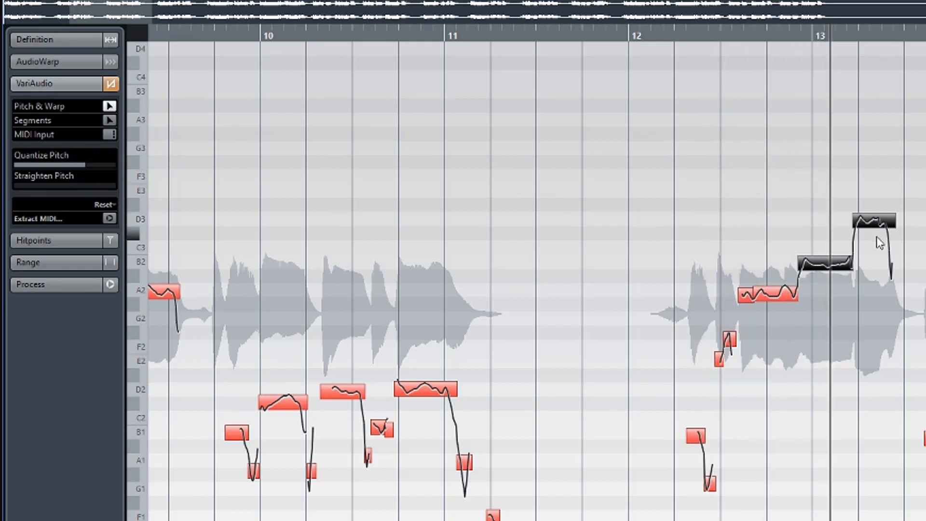
key("space")
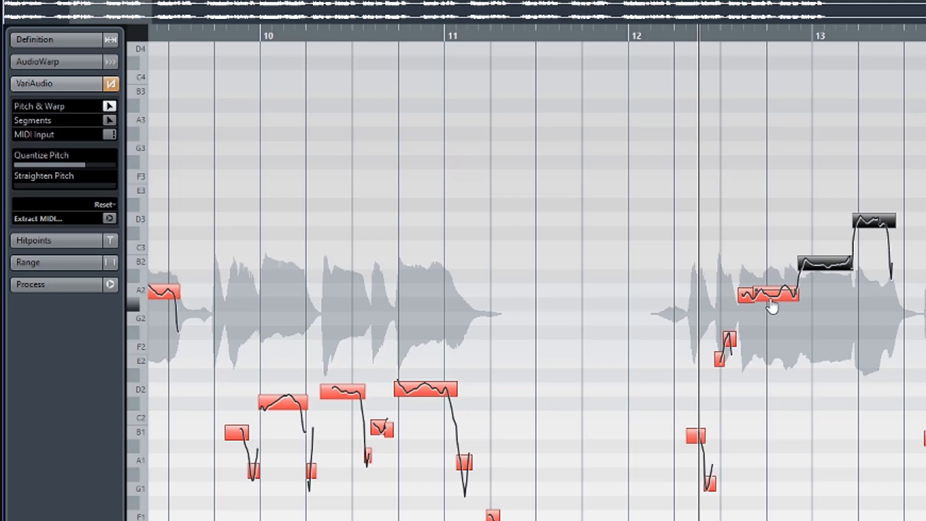
Apply Quantize Pitch at full strength to all segments of the vocal, comparing it with a weaker setting, and deselect them.
left_click(669, 221)
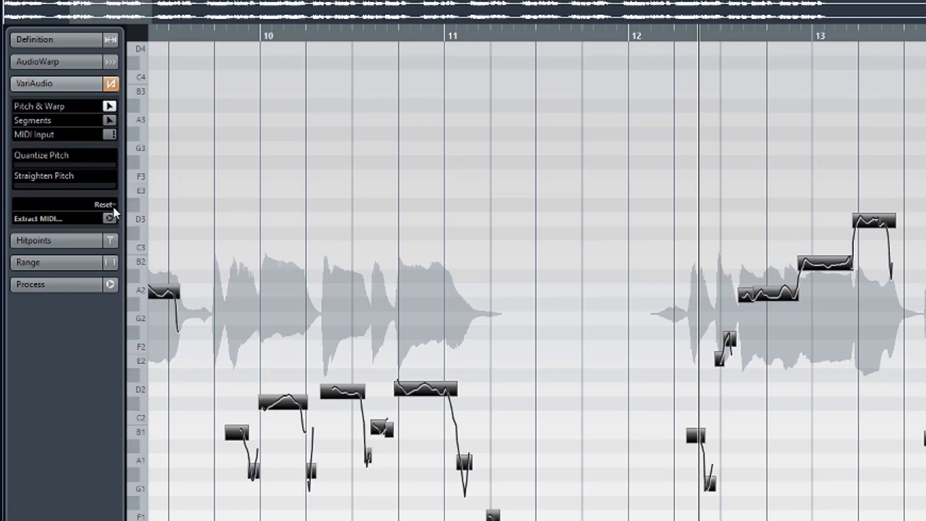
left_click_drag(31, 166, 120, 166)
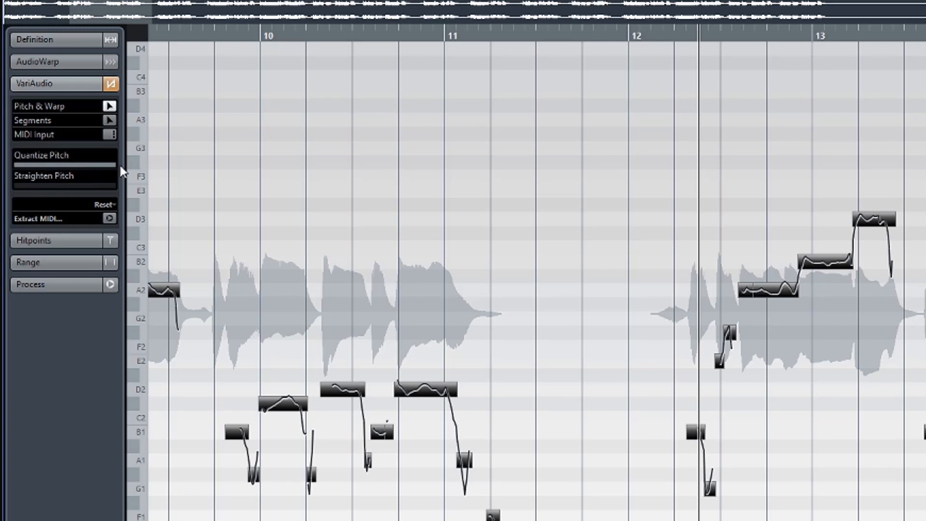
left_click_drag(120, 165, 45, 174)
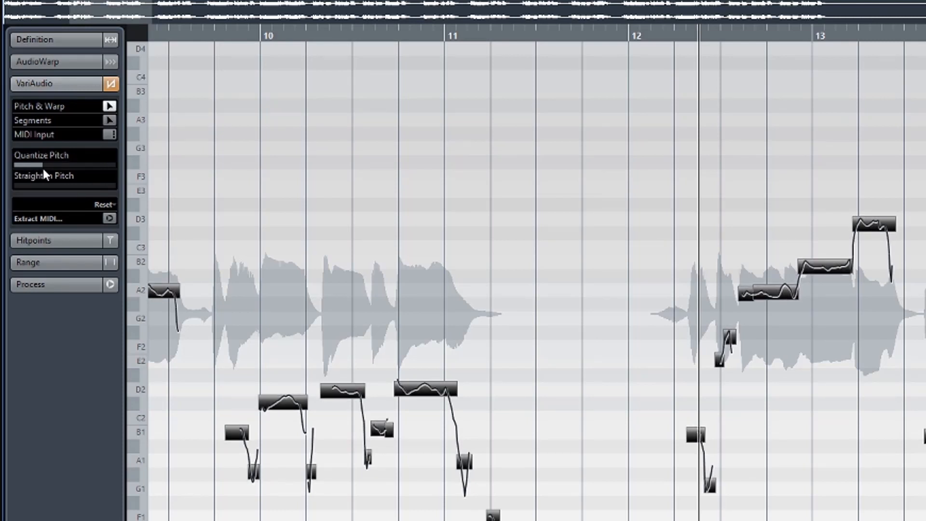
left_click_drag(44, 170, 45, 165)
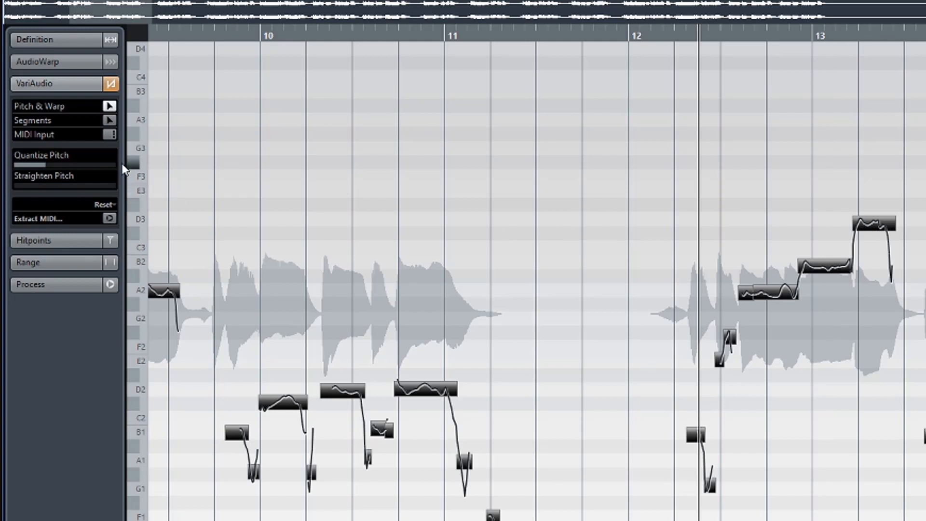
left_click_drag(47, 165, 138, 160)
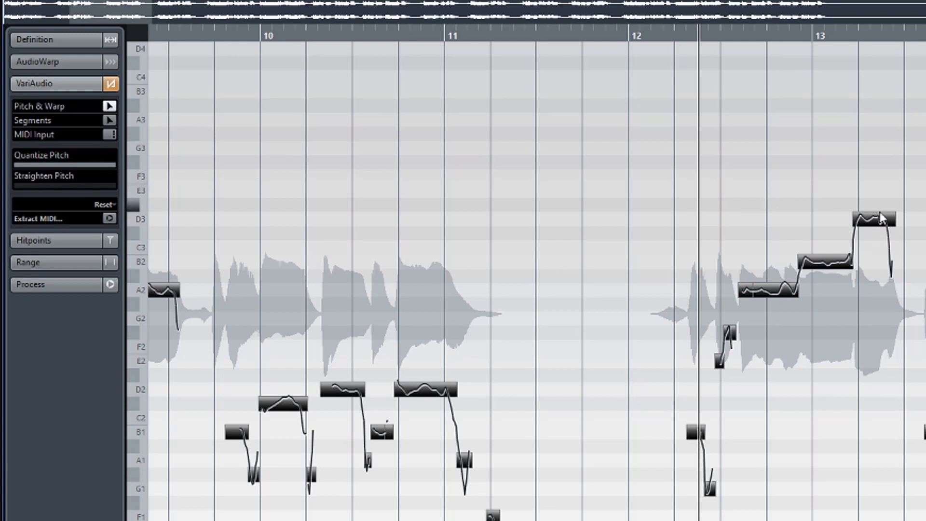
key("ctrl+a")
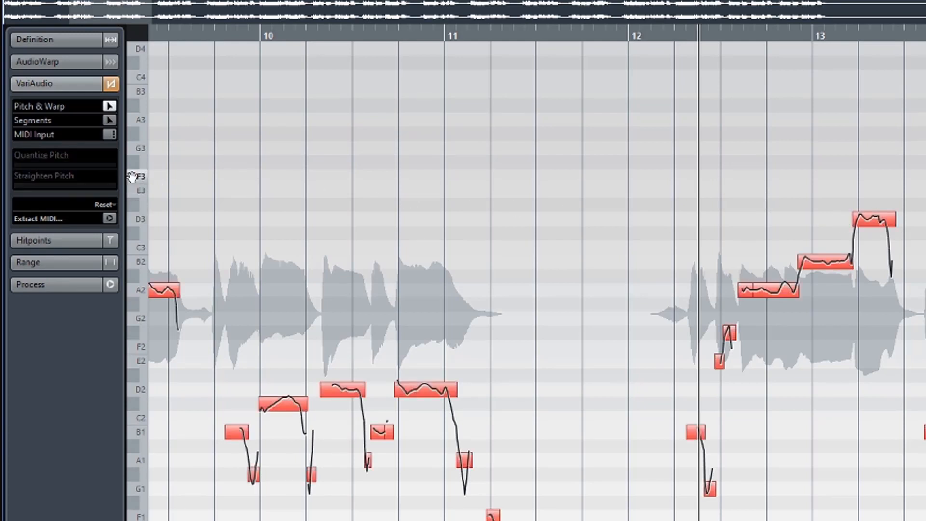
Move the highest segment after bar 13 freely between C3 and D3, leaving it off the semitone grid between C#3 and D3.
left_click(869, 222)
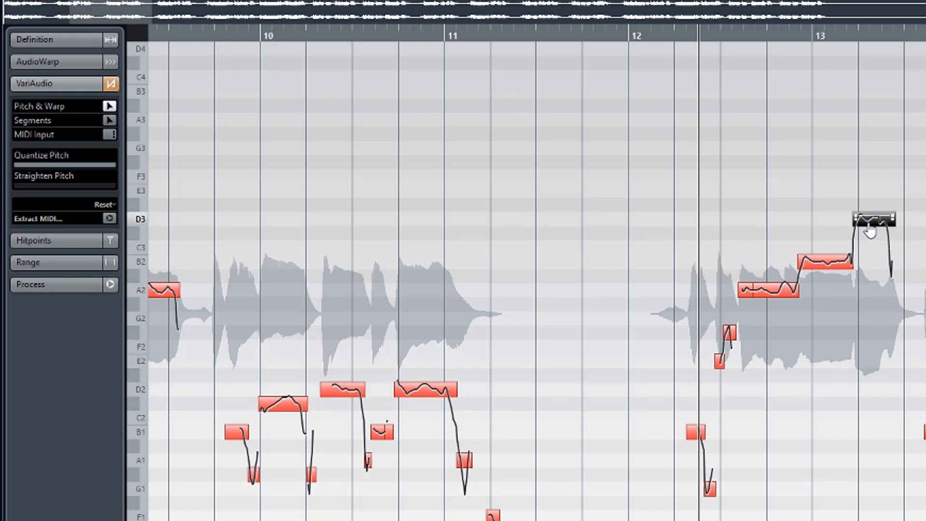
left_click_drag(870, 231, 881, 253)
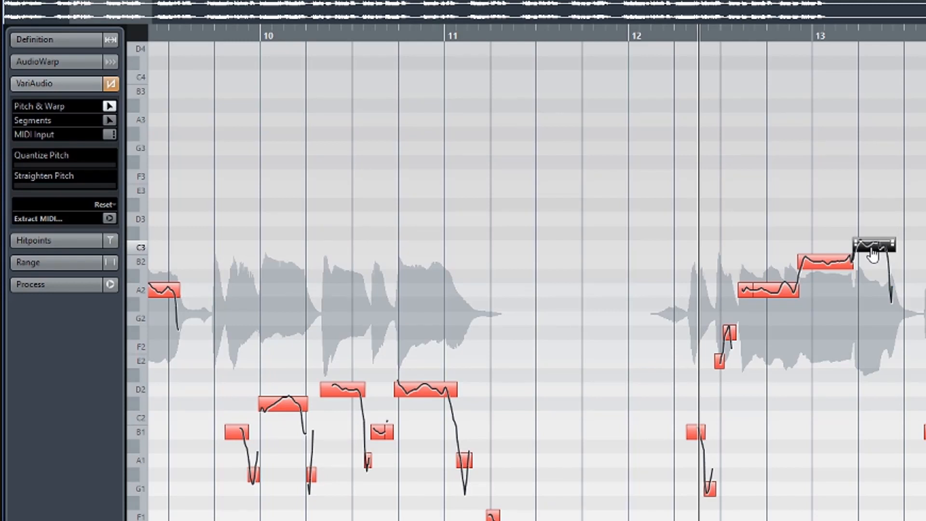
left_click_drag(871, 256, 877, 230)
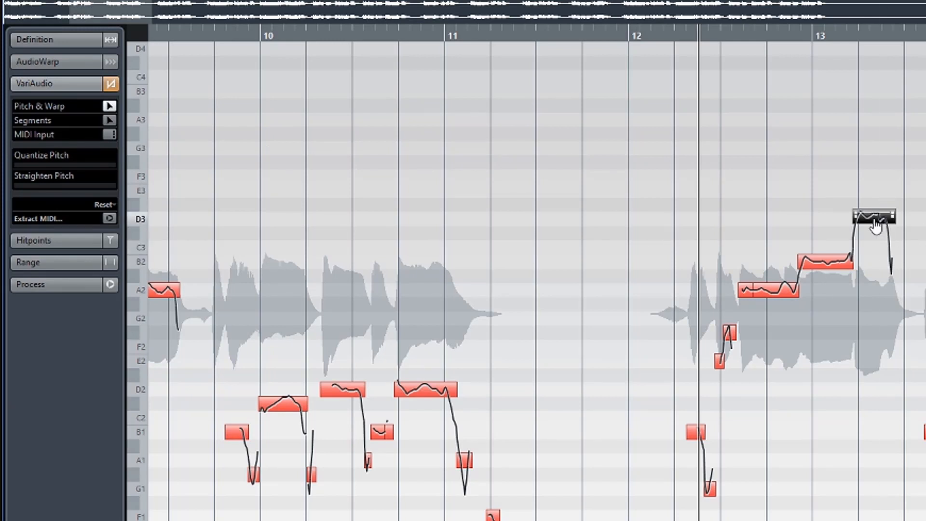
left_click_drag(875, 226, 868, 241)
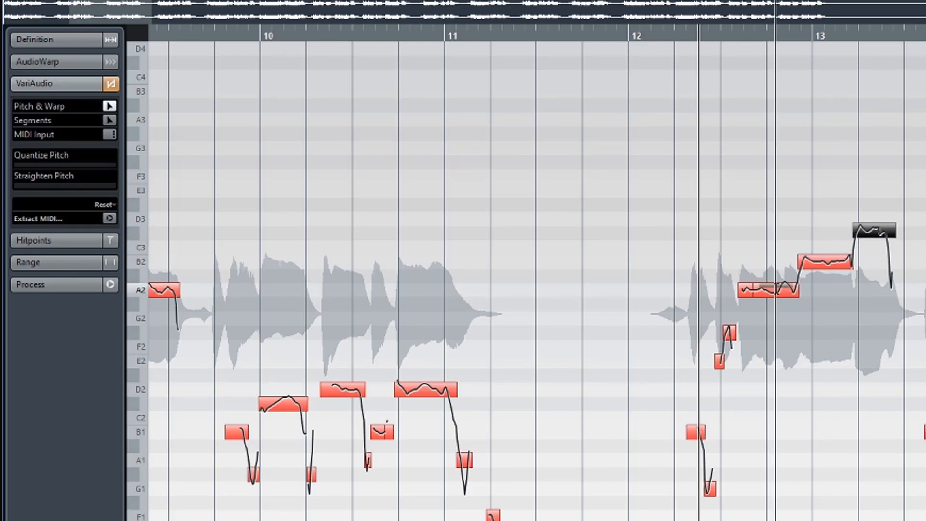
Split the longer A2 segment before bar 13 in Segments mode and apply Quantize Pitch at full strength to both parts.
left_click(770, 299)
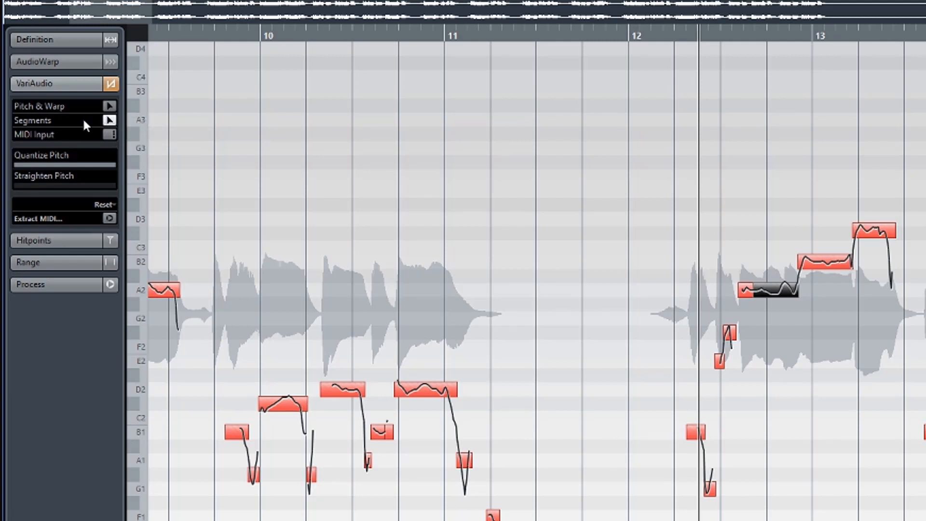
left_click(780, 295)
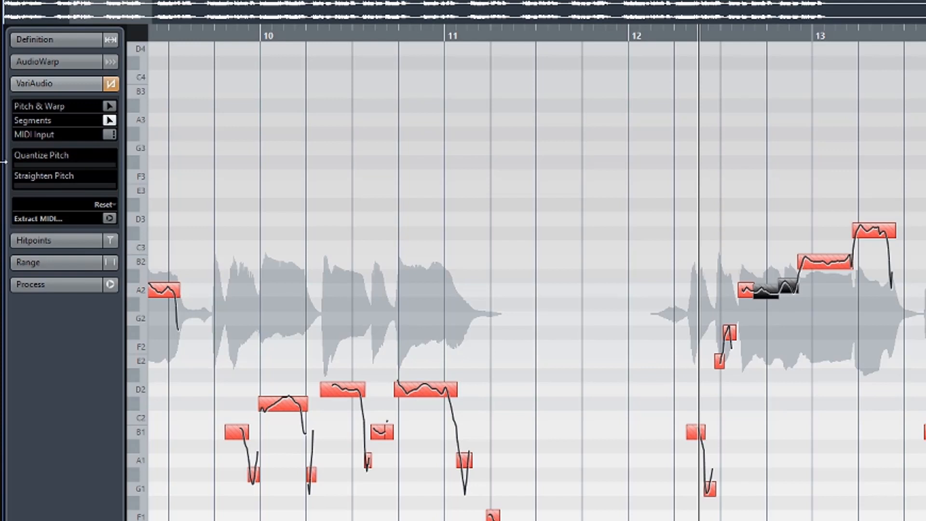
left_click(57, 164)
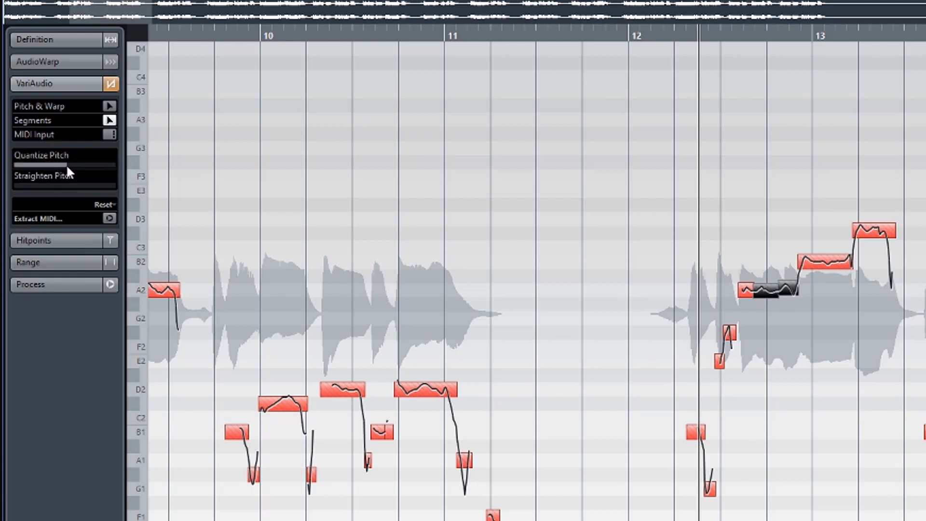
left_click_drag(72, 165, 123, 168)
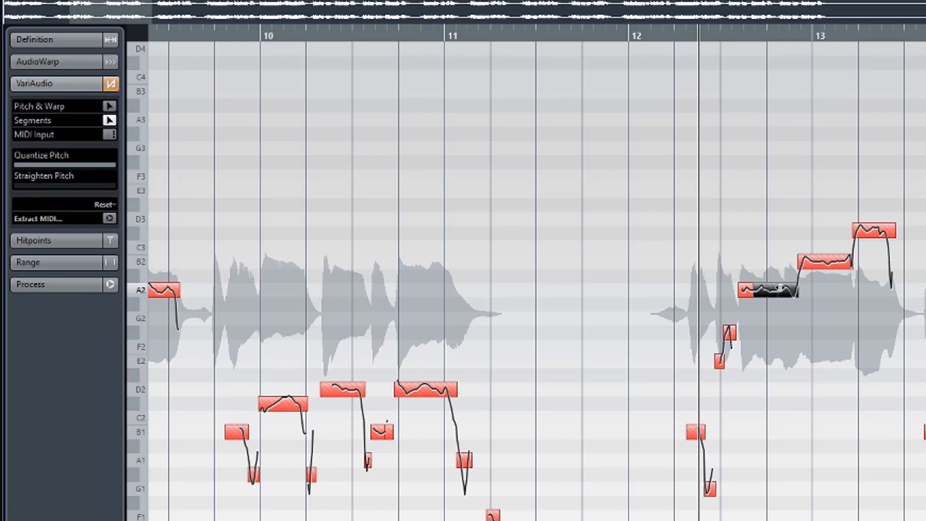
Return to Pitch & Warp mode and raise the second part of the split segment one semitone to A#2.
left_click(112, 107)
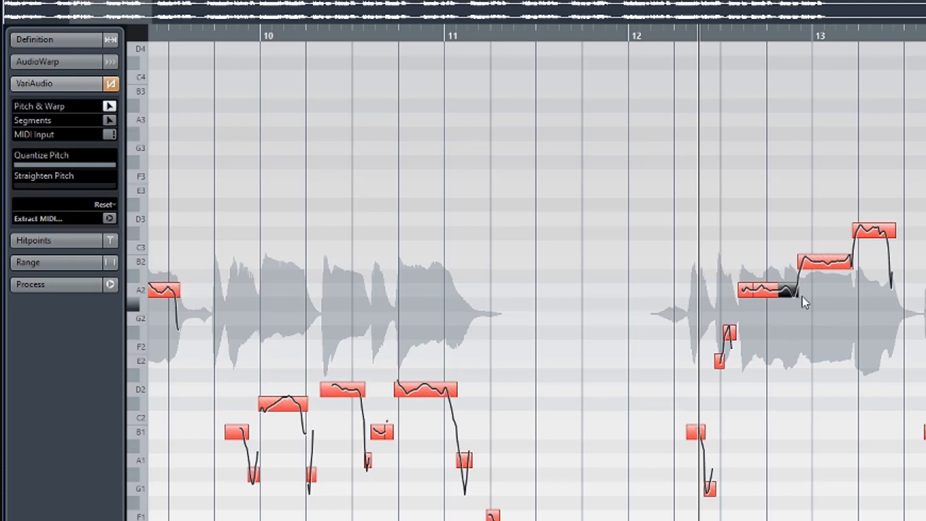
left_click_drag(789, 295, 789, 285)
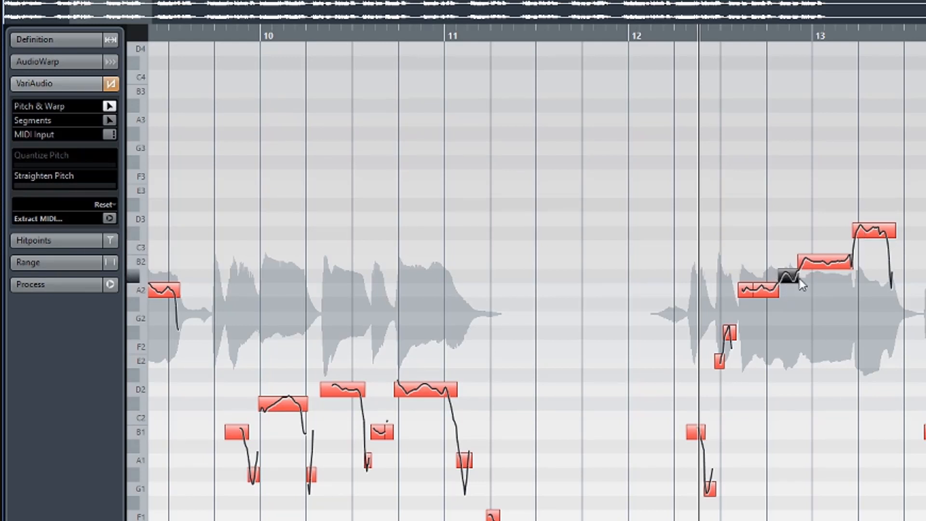
Set Straighten Pitch to about 40% on the A2 segment after bar 5, trying stronger amounts up to full strength beforehand.
scroll(750, 340, "left", 8)
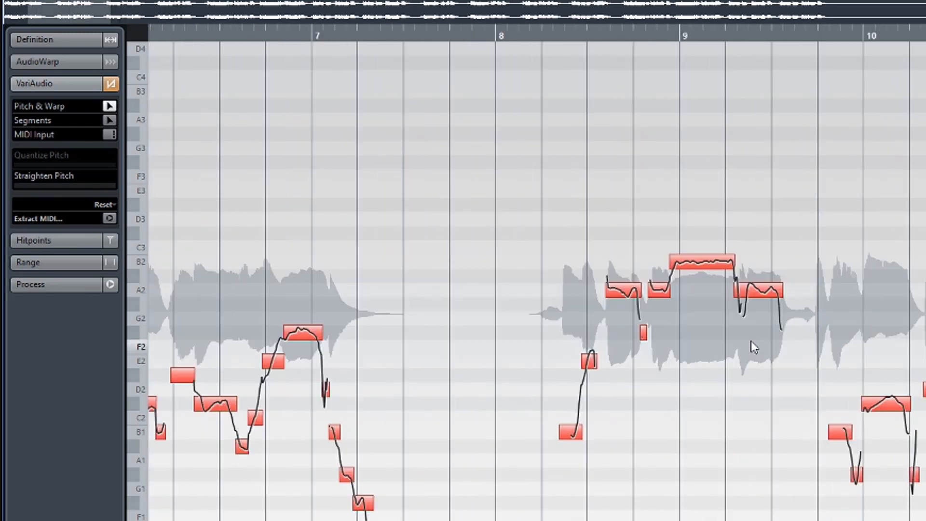
scroll(751, 340, "left", 5)
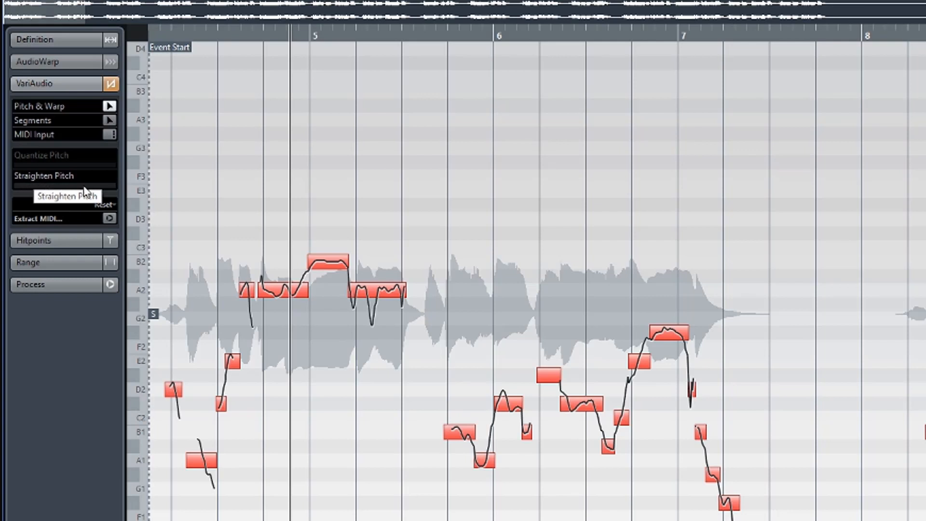
left_click(333, 34)
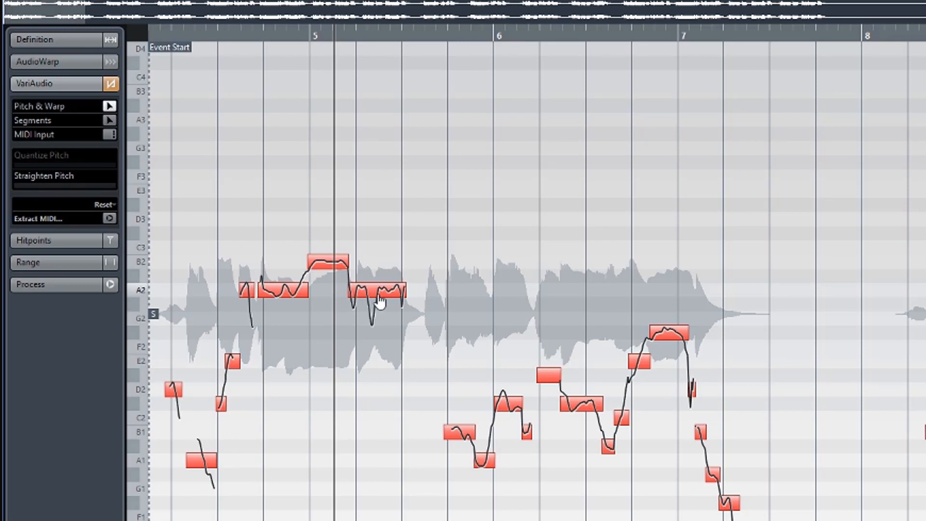
left_click(380, 299)
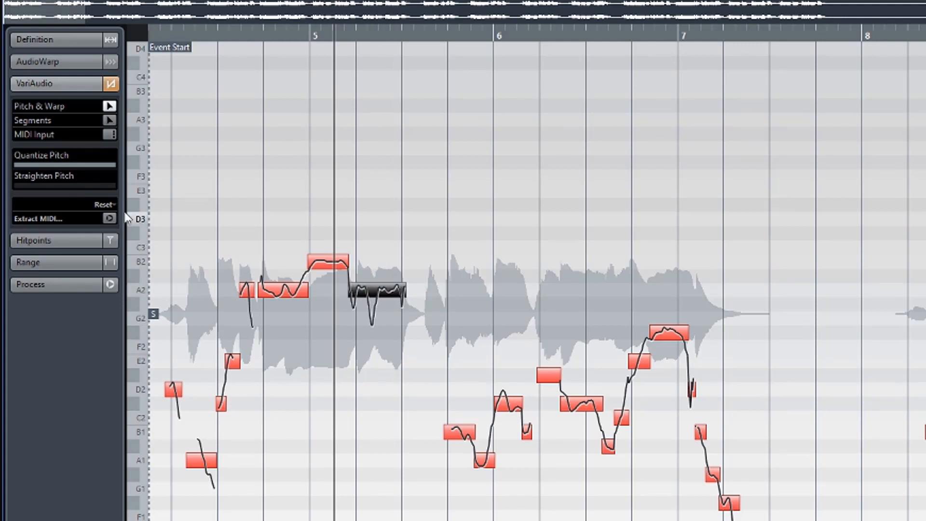
left_click(21, 185)
left_click_drag(41, 188, 48, 187)
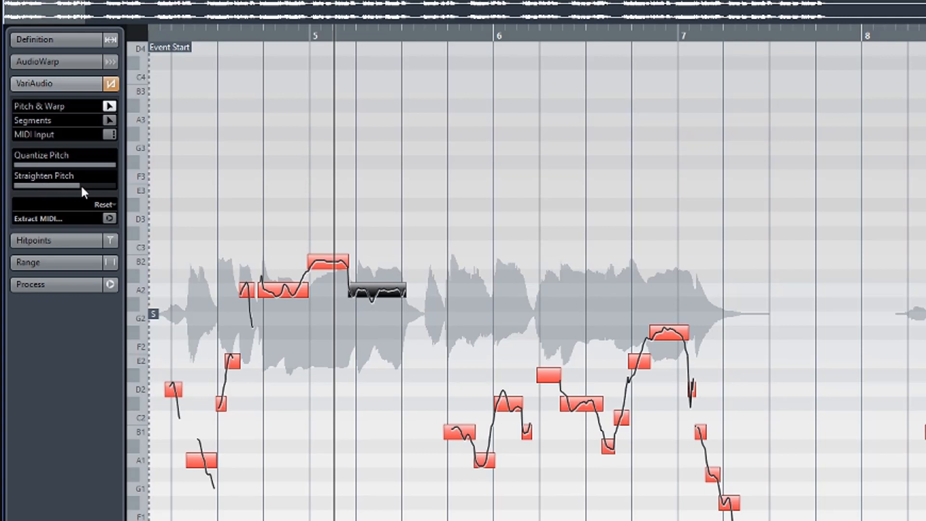
left_click_drag(86, 187, 123, 191)
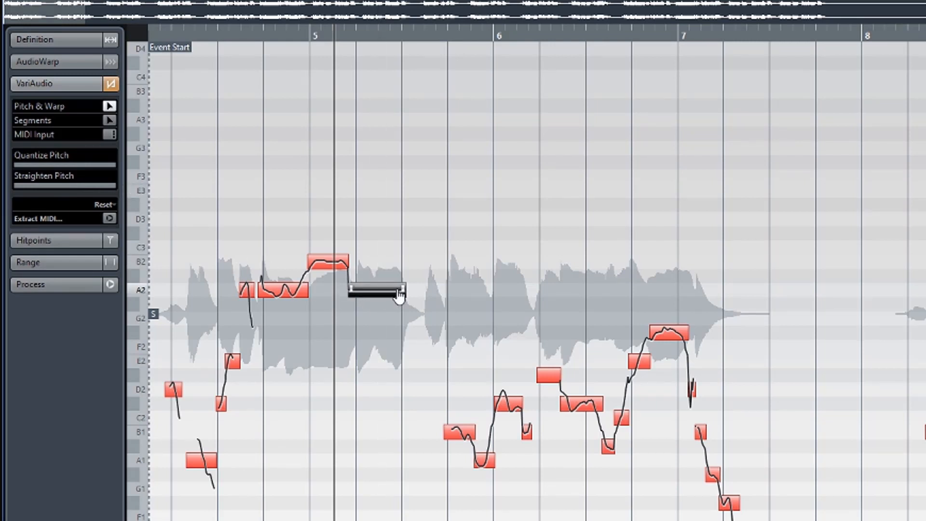
left_click_drag(112, 186, 83, 185)
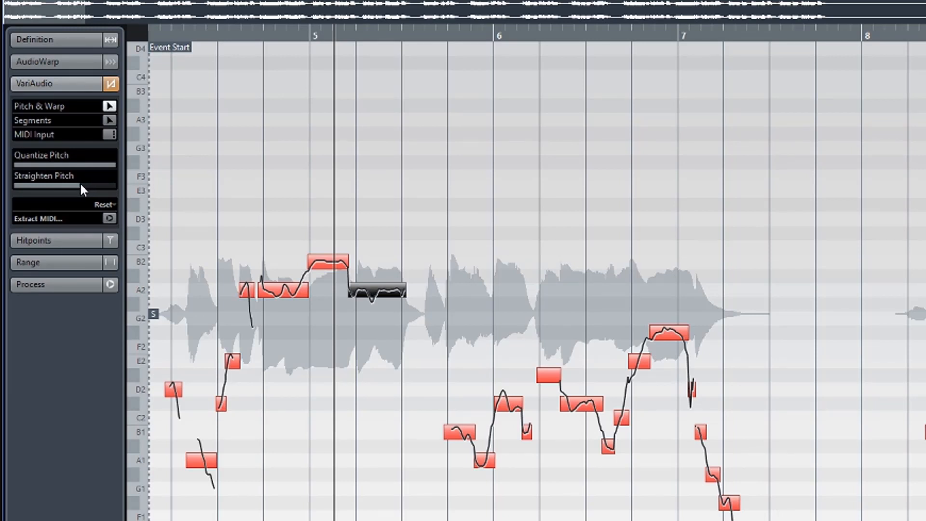
left_click_drag(78, 186, 45, 186)
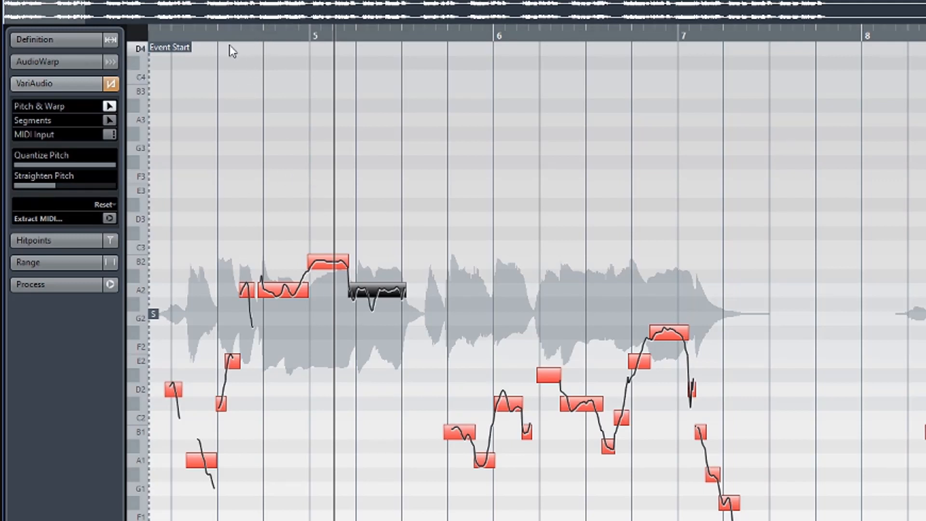
Set Straighten Pitch to zero on the selected A2 segment after bar 5 and audition it from just before the bar.
left_click_drag(57, 186, 22, 182)
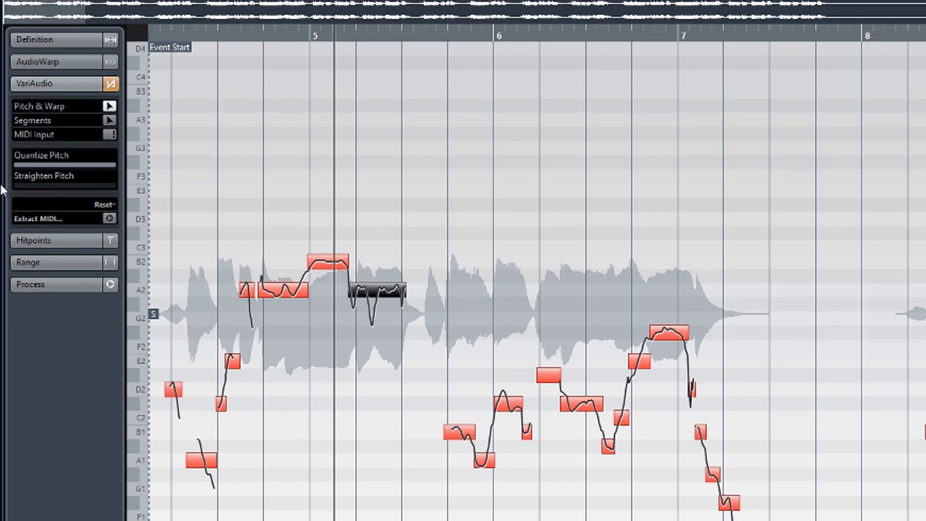
left_click(288, 34)
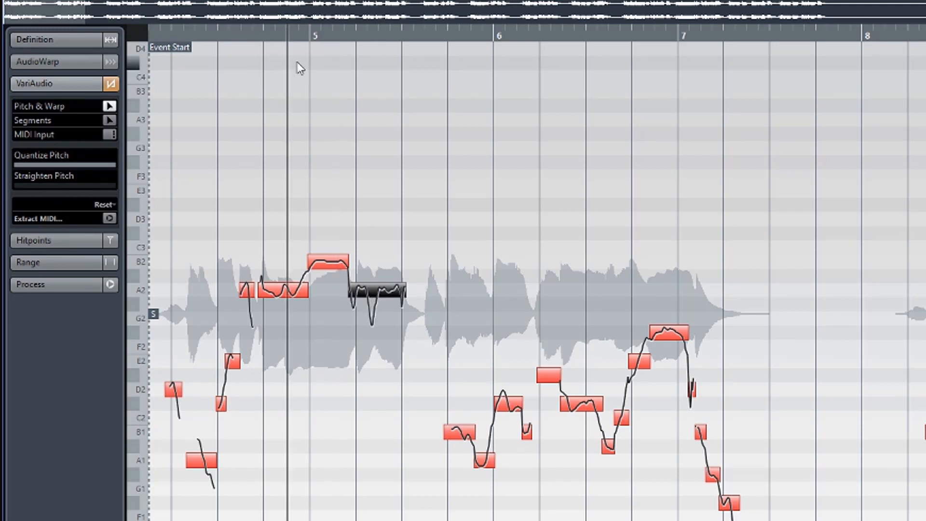
key("space")
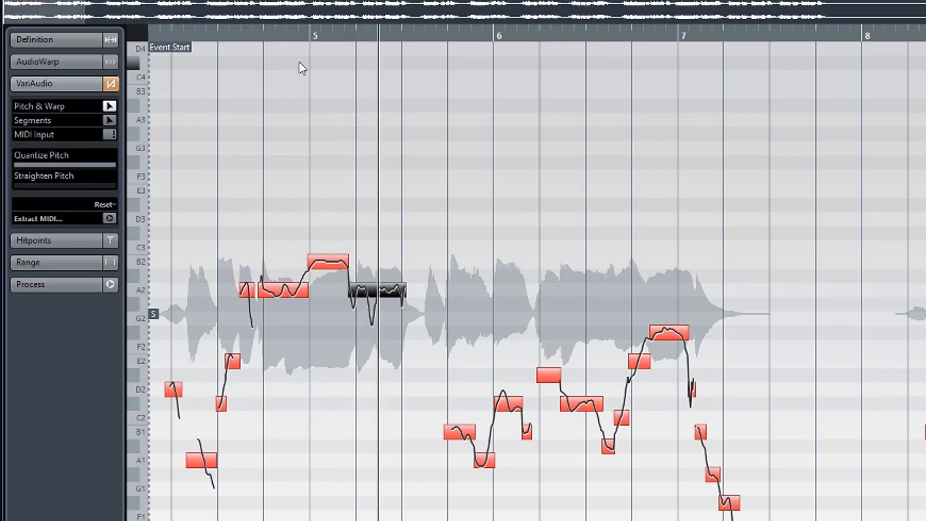
key("space")
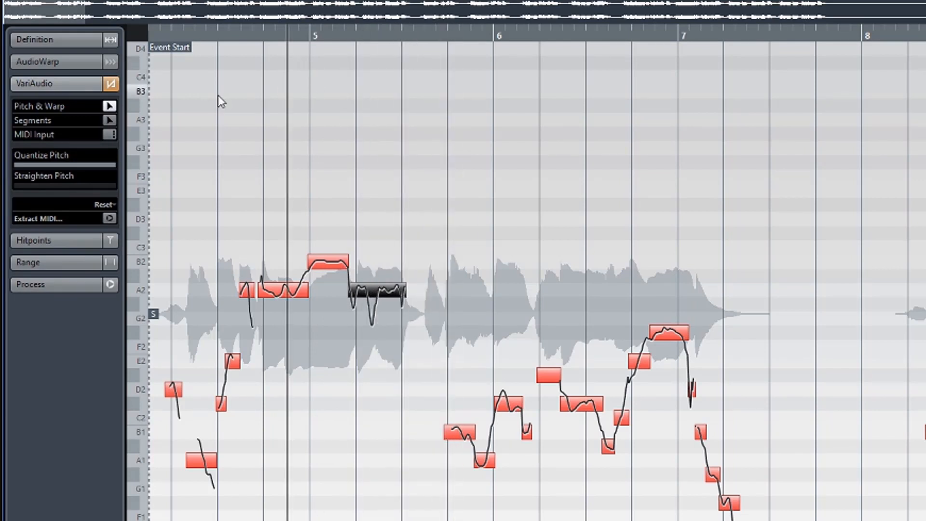
key("space")
key("space")
Set Straighten Pitch to about 68% on the A2 segment after bar 5, auditioning about 65% and full strength beforehand.
mouse_move(69, 185)
left_mouse_down()
mouse_move(61, 185)
mouse_move(77, 187)
left_mouse_up()
key("space")
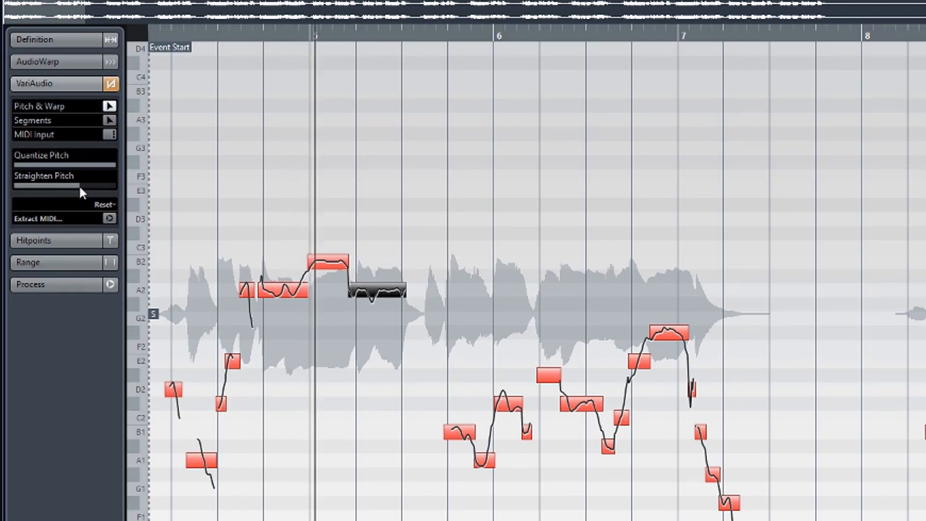
key("space")
left_click_drag(77, 187, 116, 186)
key("space")
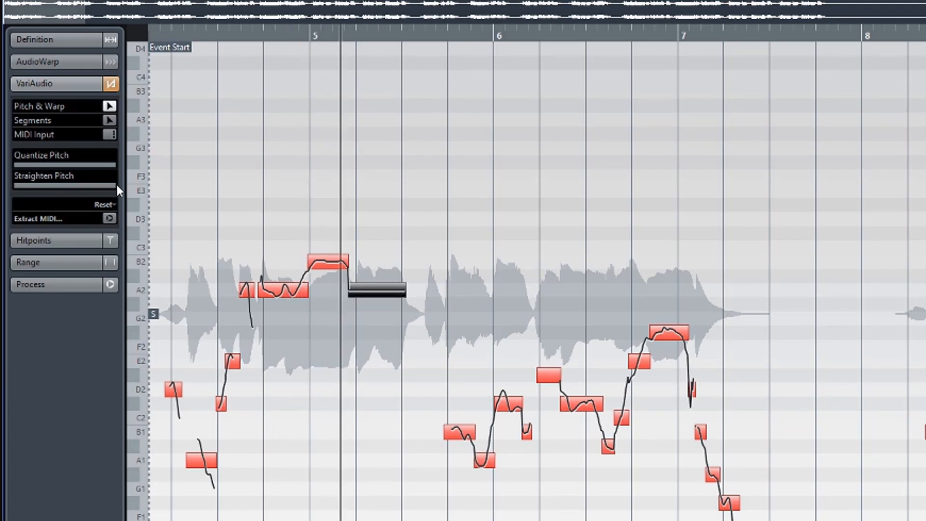
key("space")
left_click_drag(114, 184, 83, 184)
Locate the long A2 segment at bar 25 and audition the vocal from just before it.
scroll(878, 265, "right", 8)
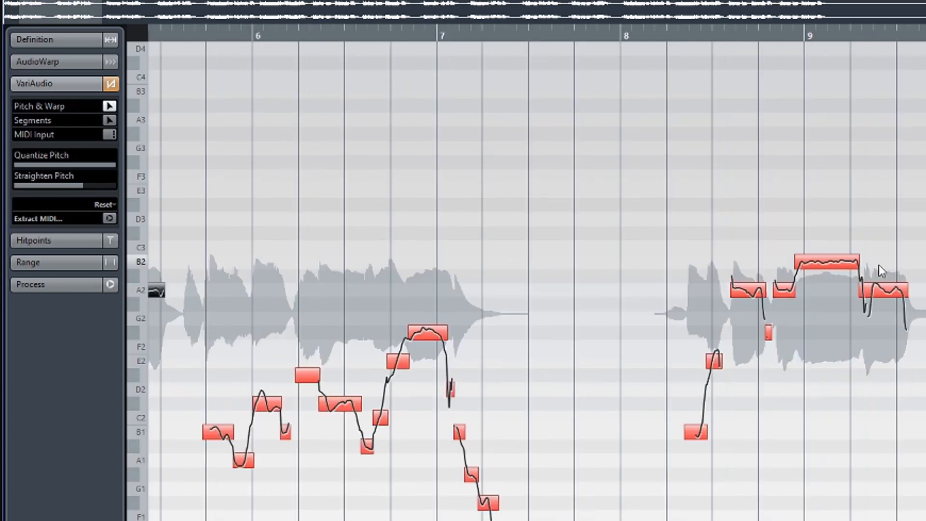
scroll(879, 265, "right", 4)
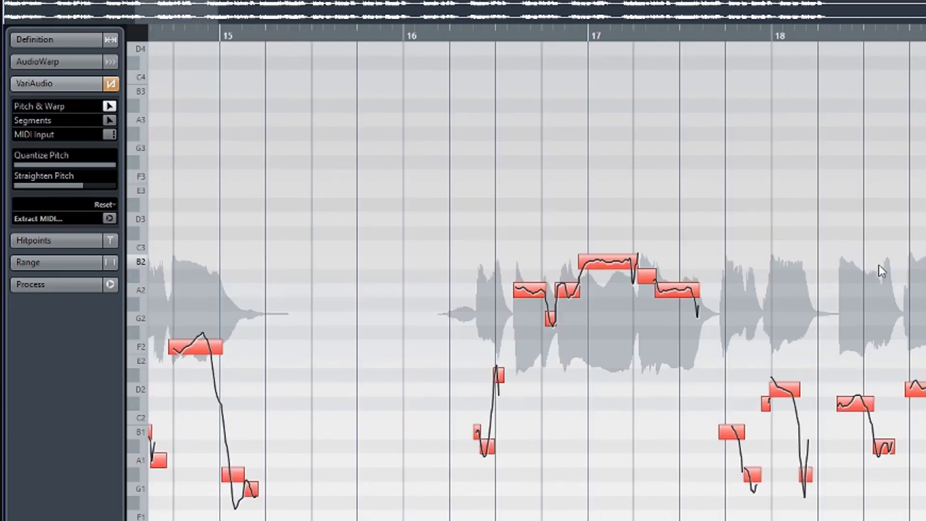
scroll(878, 265, "right", 1)
scroll(879, 265, "right", 2)
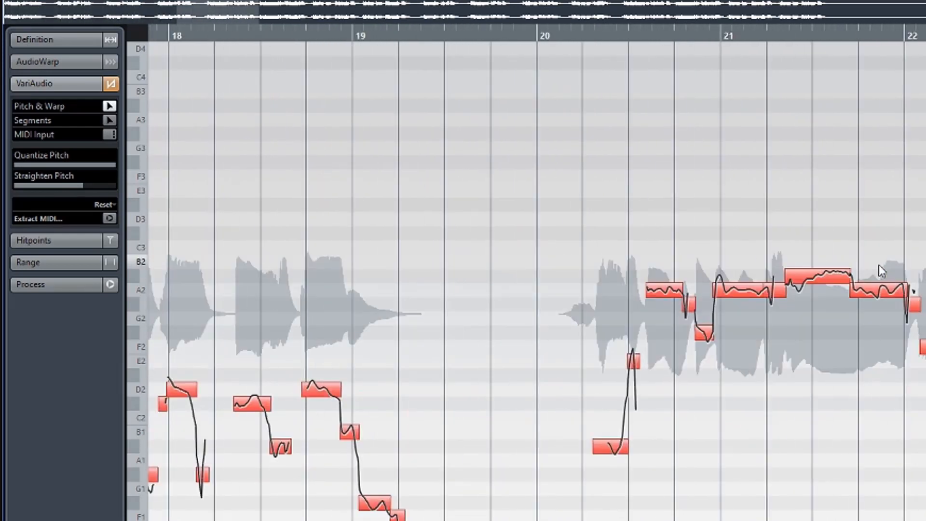
scroll(879, 265, "right", 2)
scroll(879, 264, "right", 2)
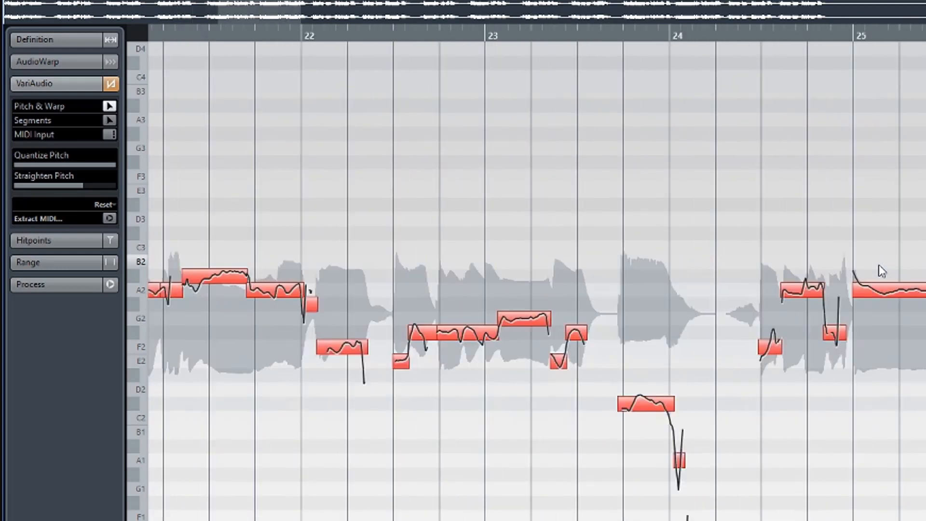
scroll(878, 264, "right", 1)
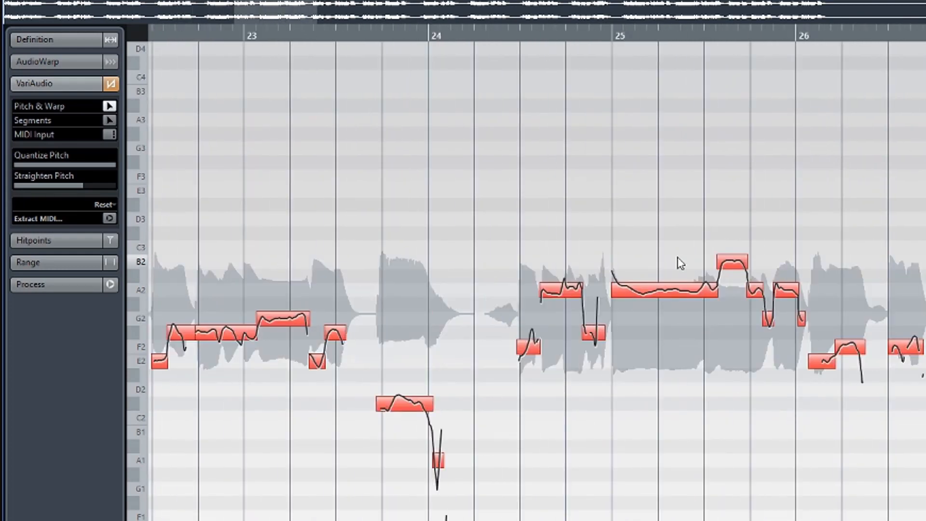
left_click(575, 35)
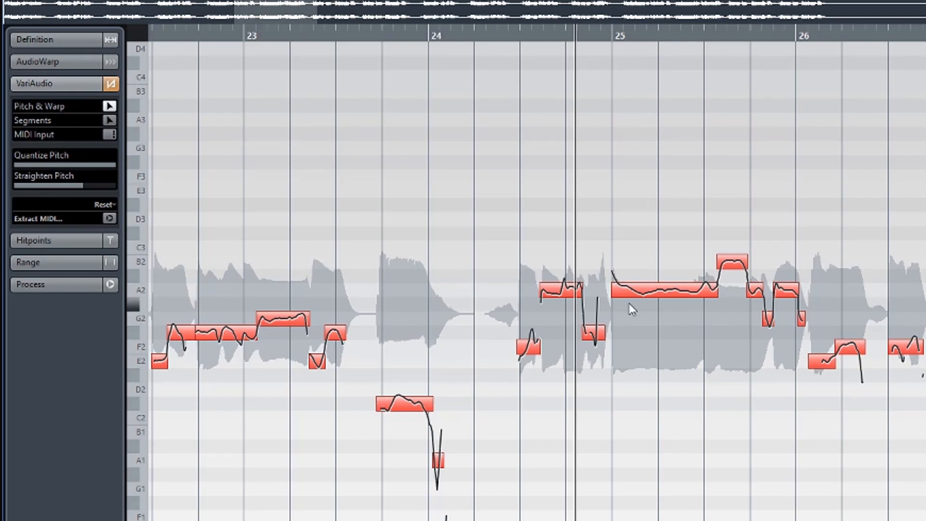
key("space")
key("space")
key("space")
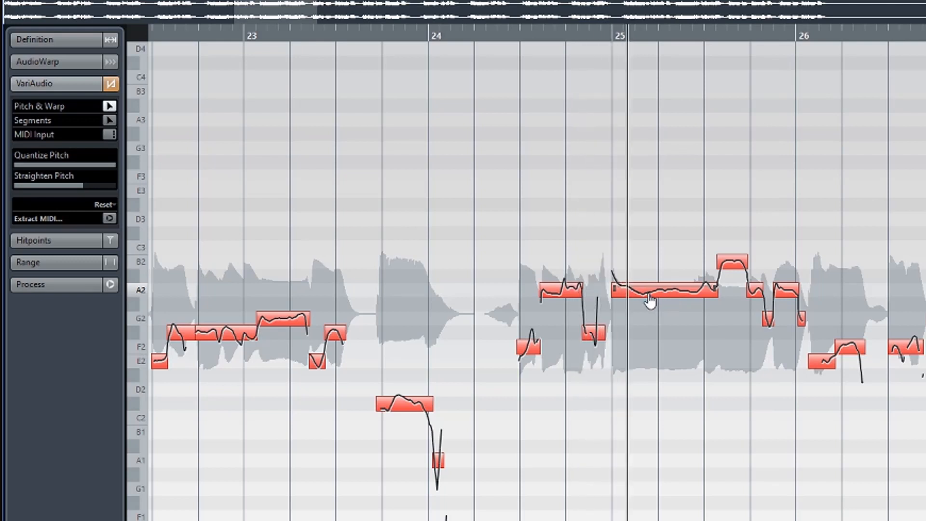
key("space")
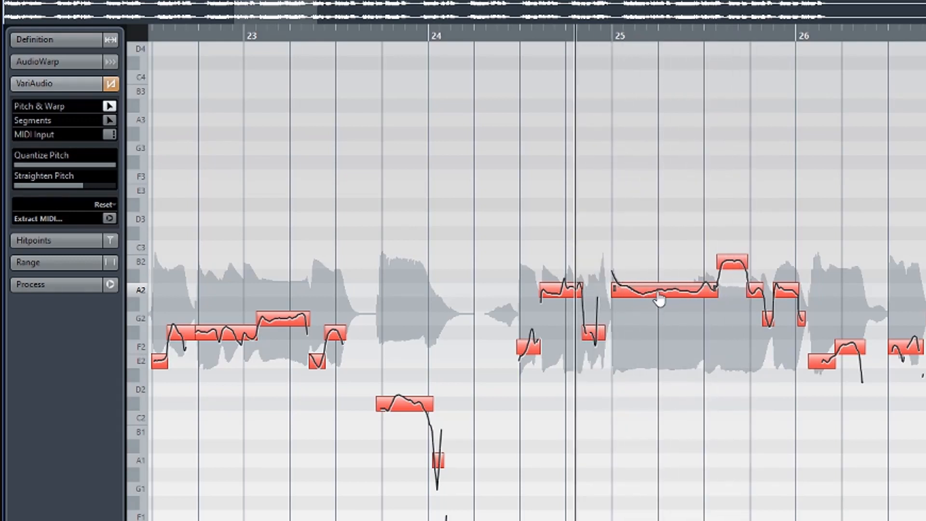
Set Straighten Pitch to about 70% on the long A2 segment at bar 25 and play it back.
left_click(659, 299)
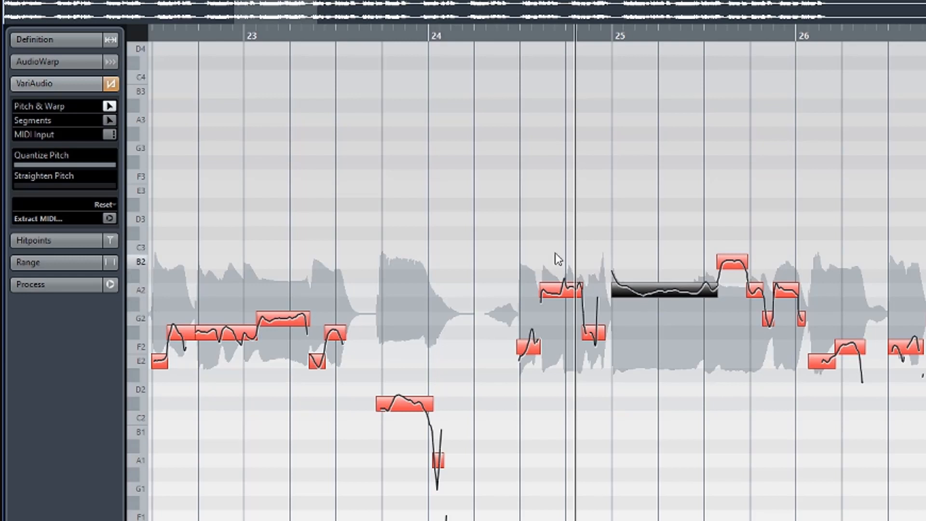
left_click(43, 186)
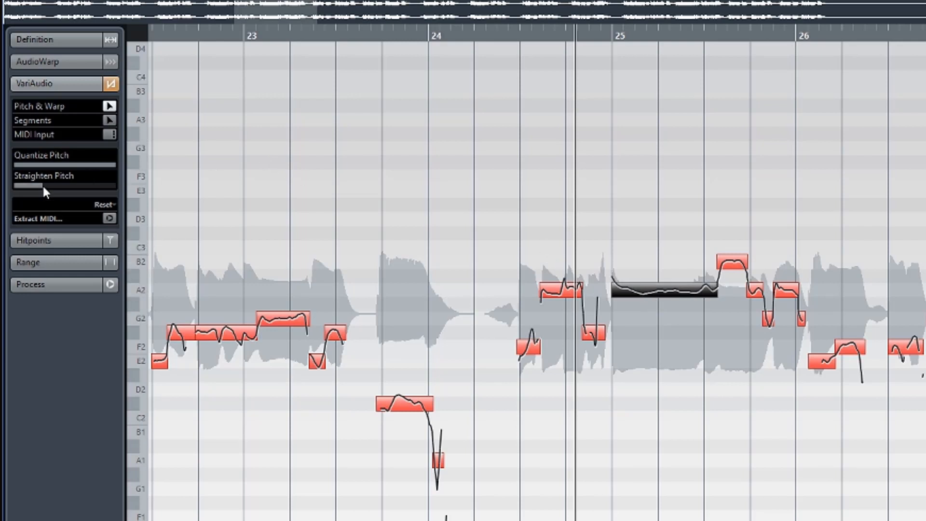
left_click_drag(47, 187, 80, 189)
key("space")
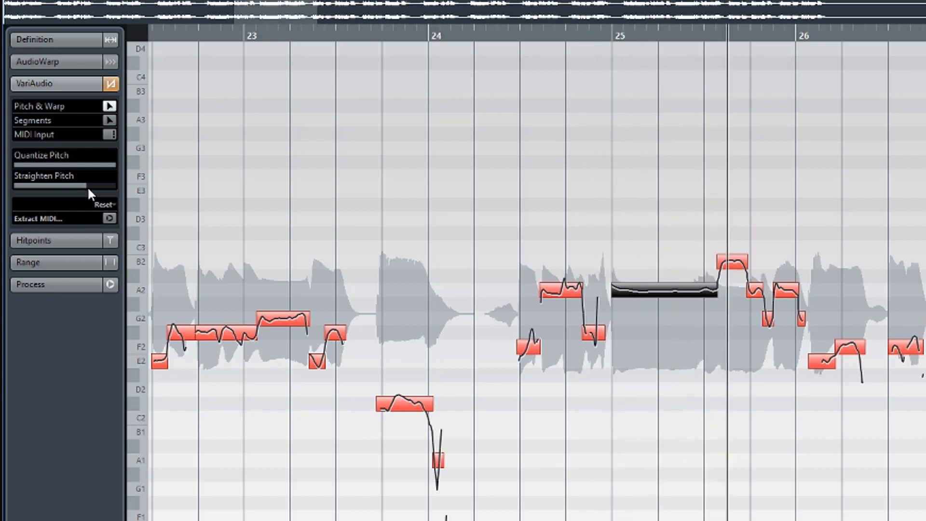
key("space")
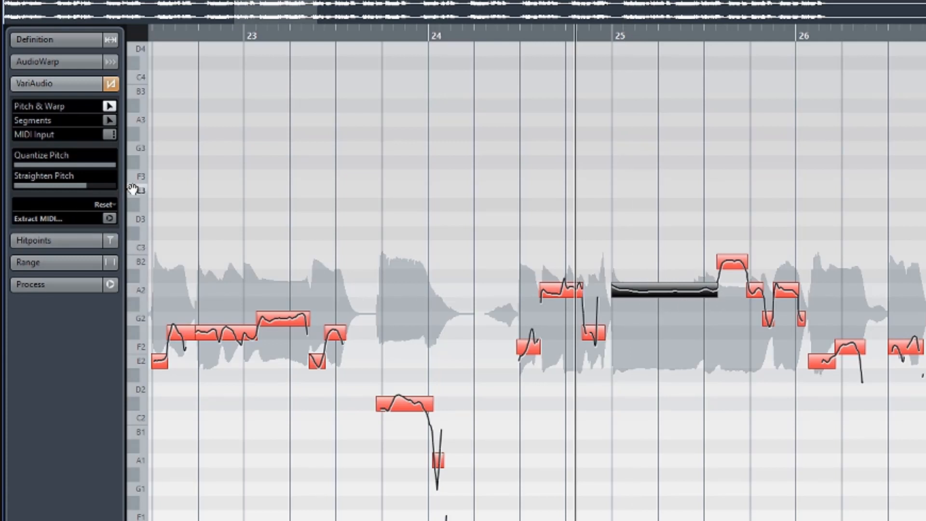
Select all pitch segments and set their Straighten Pitch to zero, trying about 15% beforehand.
left_click(96, 196)
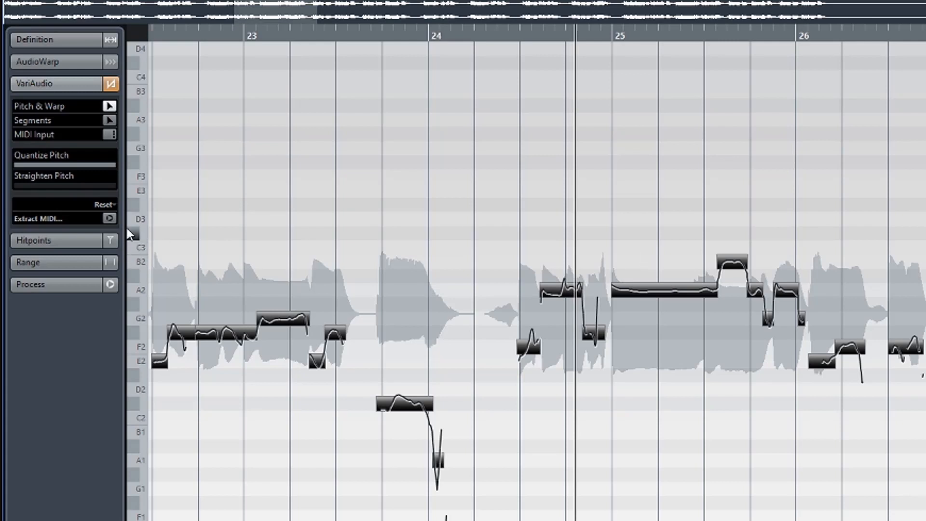
left_click(27, 186)
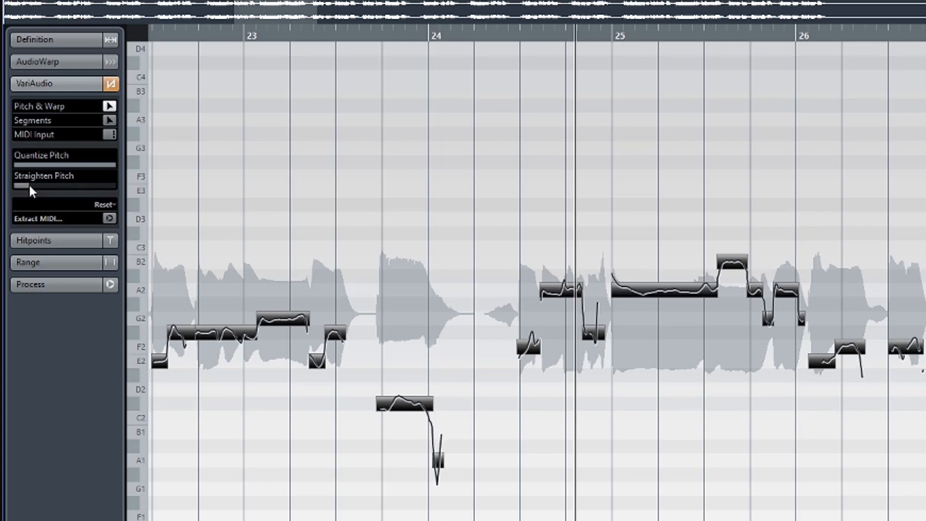
left_click_drag(34, 186, 11, 190)
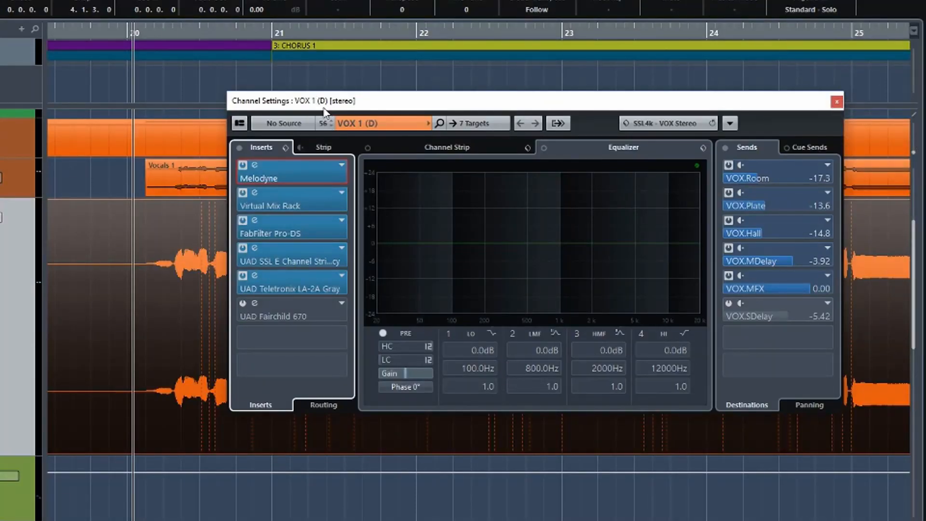
Open the Melodyne insert of the VOX 1 (D) channel and check the plug-in's version information.
double_click(288, 177)
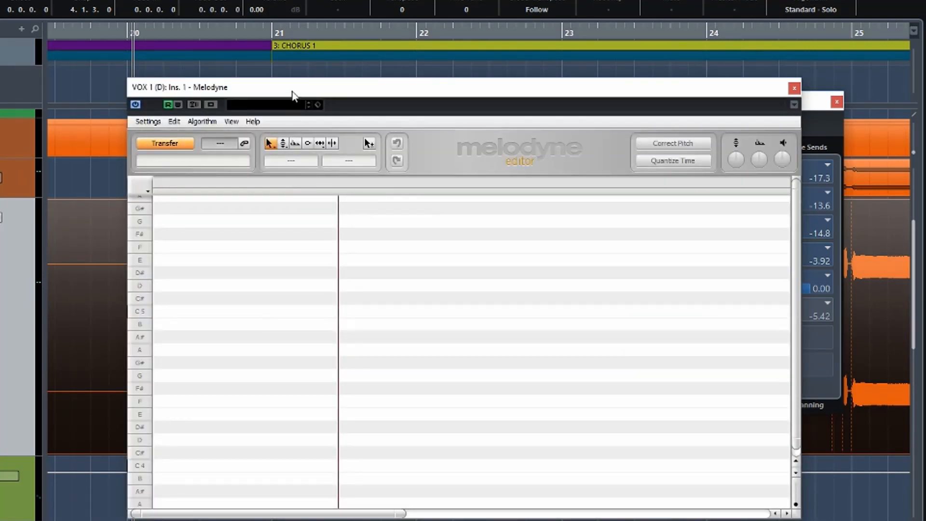
left_click_drag(292, 92, 284, 71)
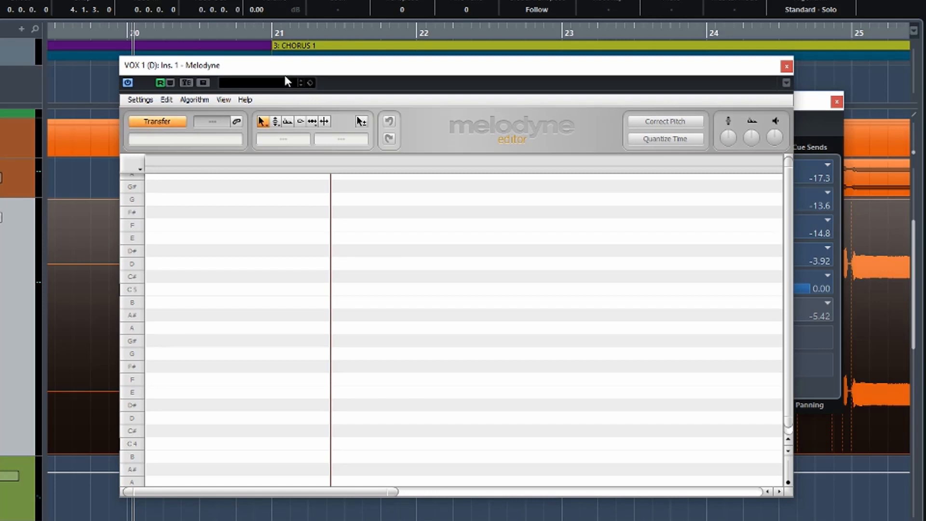
left_click(245, 100)
left_click(250, 176)
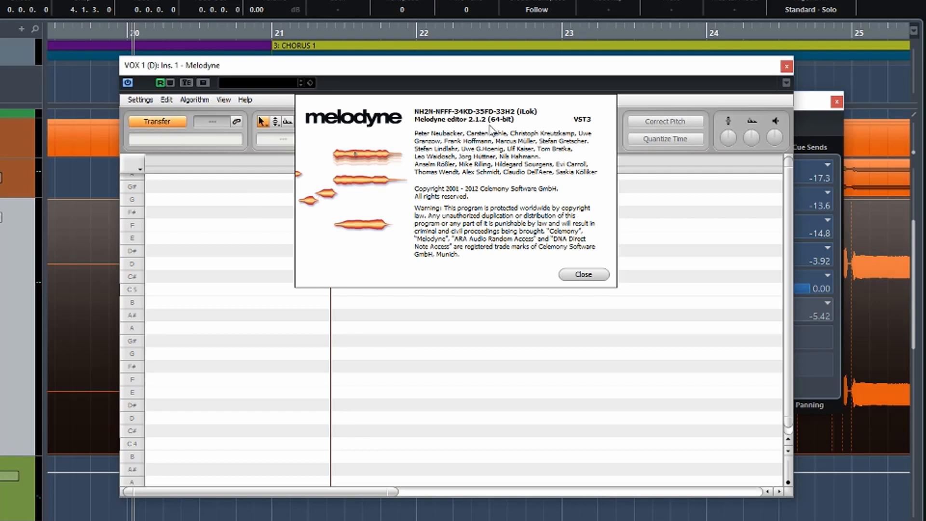
left_click(584, 274)
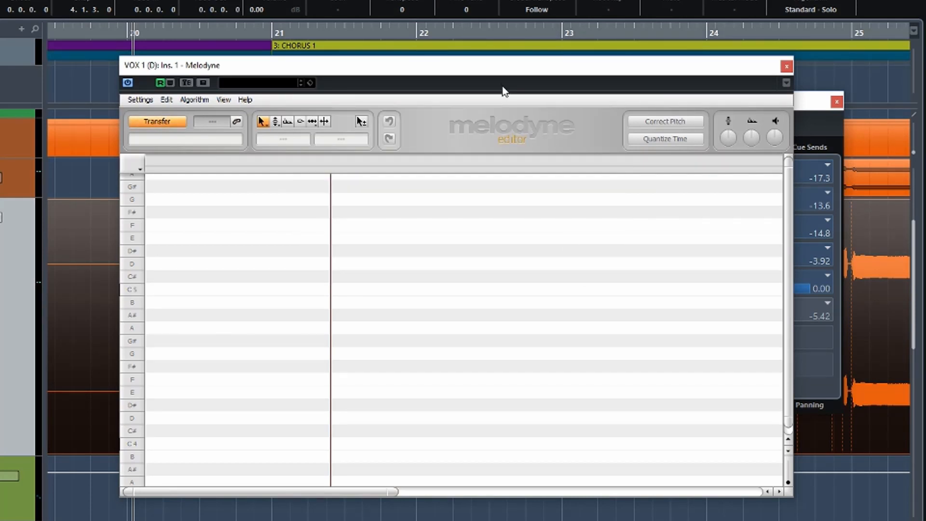
Reposition the Melodyne window over the project and close it to return to the channel settings.
left_click_drag(492, 70, 516, 64)
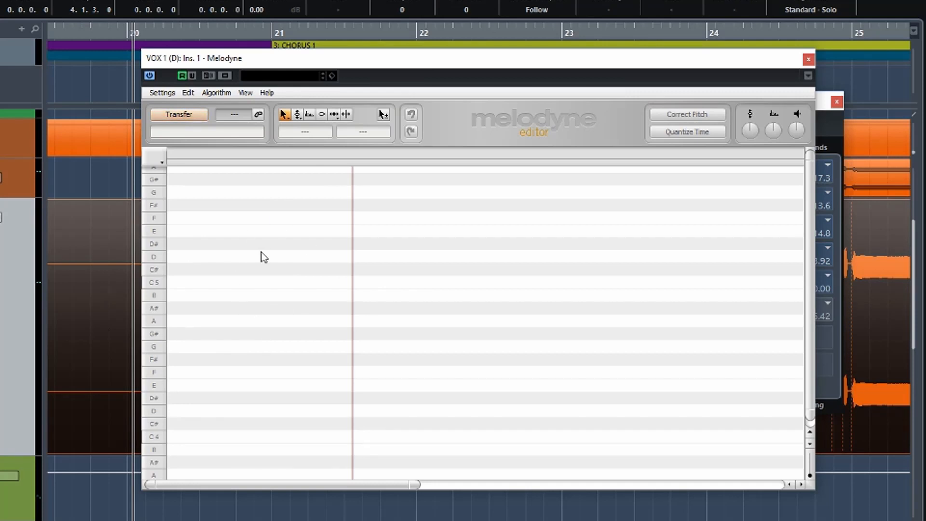
left_click_drag(331, 62, 426, 80)
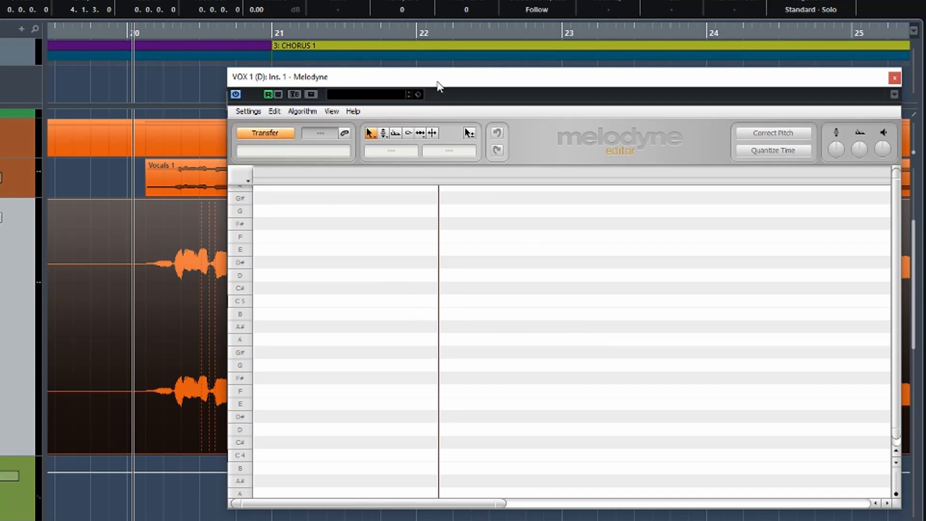
left_click_drag(437, 81, 415, 103)
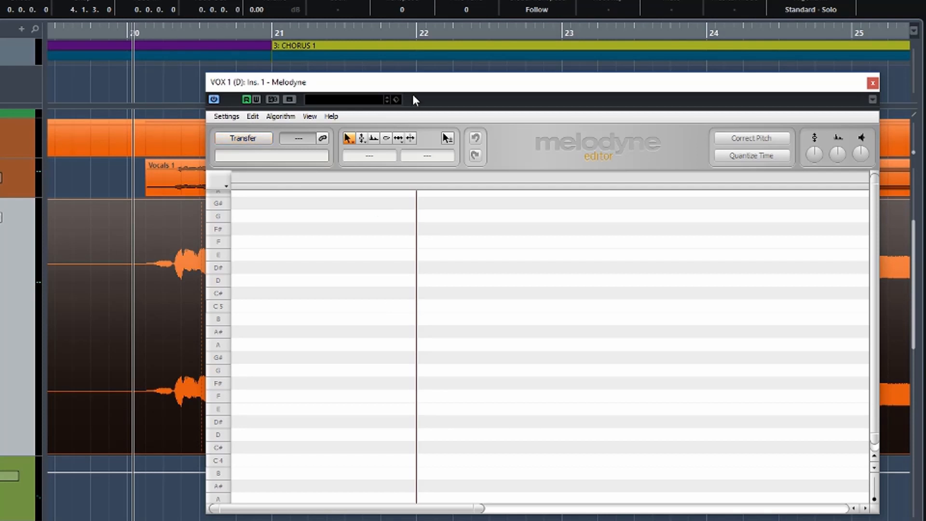
left_click(872, 83)
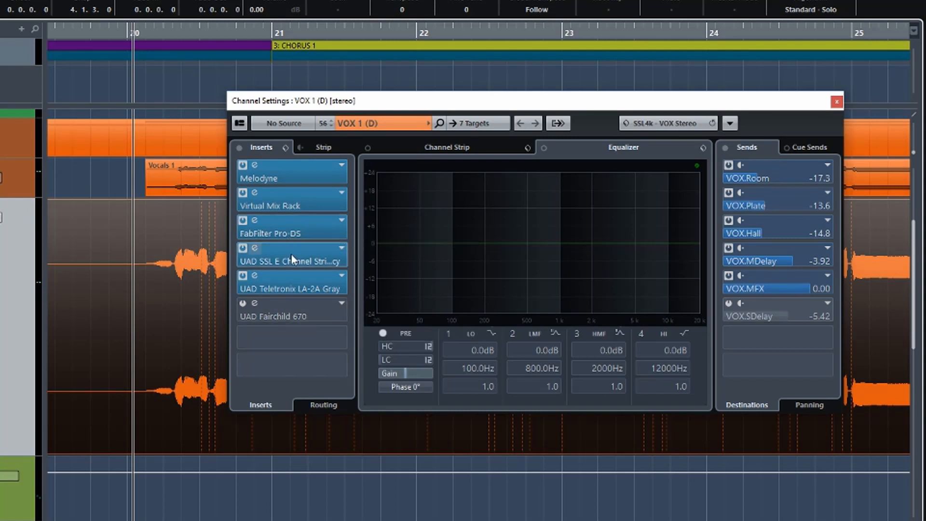
Move Melodyne to the insert slot below UAD Fairchild 670 and back to the first slot.
left_click_drag(267, 176, 268, 338)
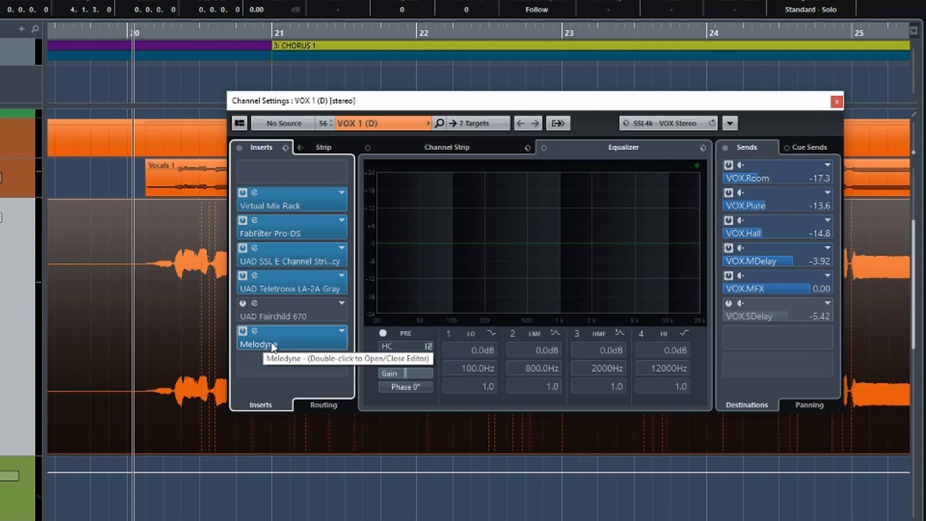
left_click_drag(275, 345, 271, 173)
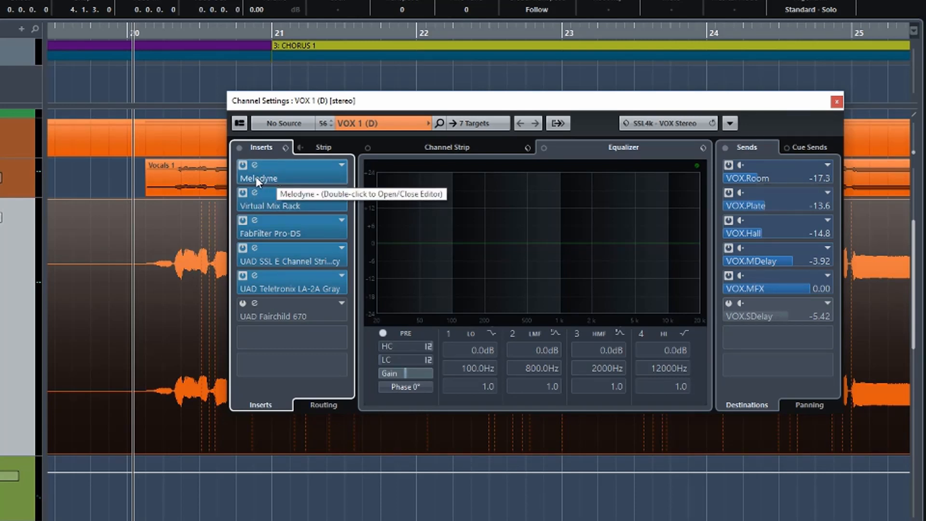
Open the Melodyne insert of VOX 1 (D) and transfer the chorus vocal from bar 20 to about bar 28 into it.
double_click(313, 180)
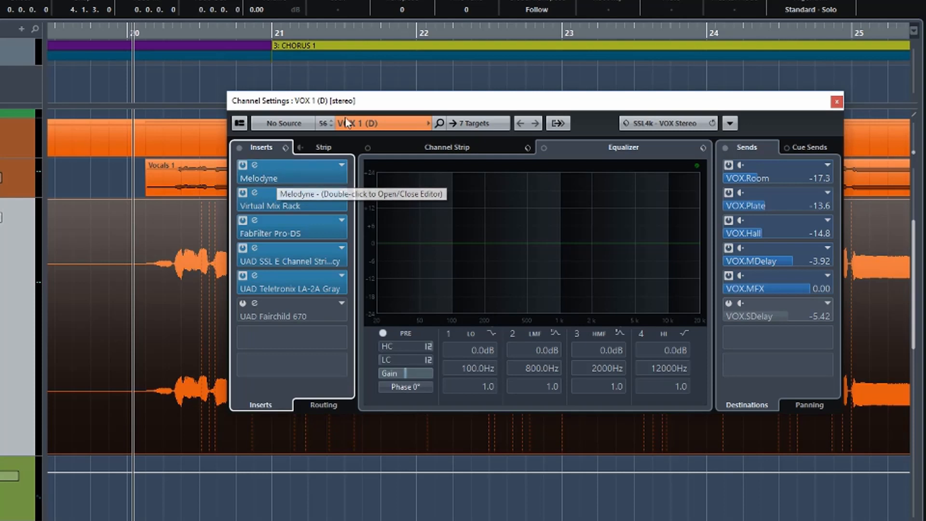
left_click_drag(351, 103, 343, 51)
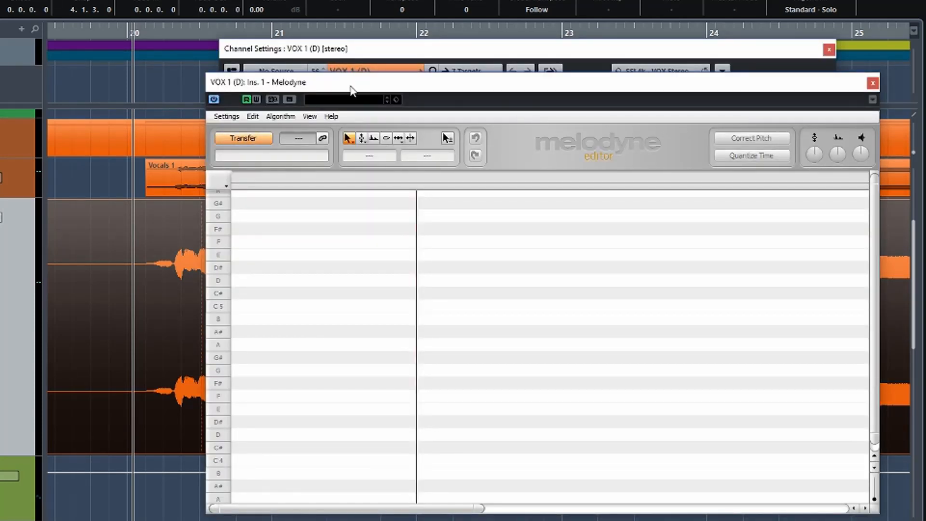
left_click_drag(352, 89, 372, 80)
left_click(276, 136)
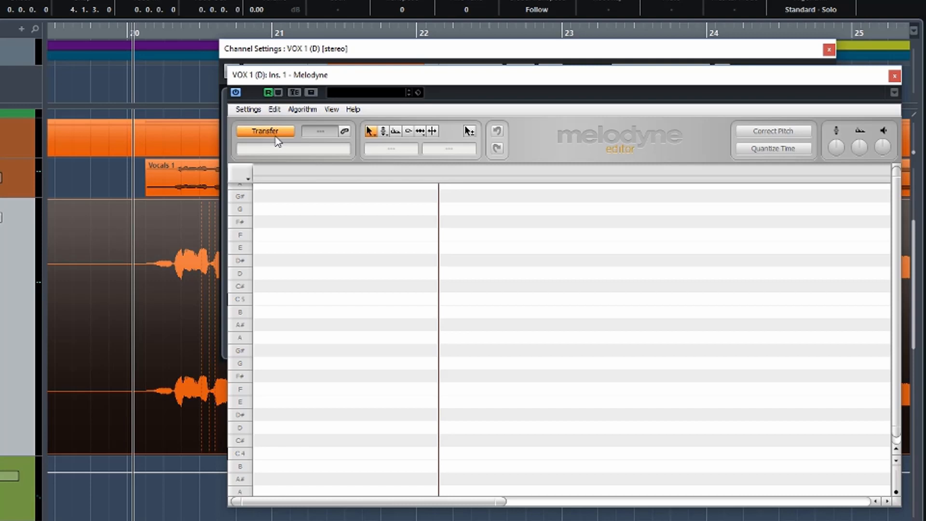
key("space")
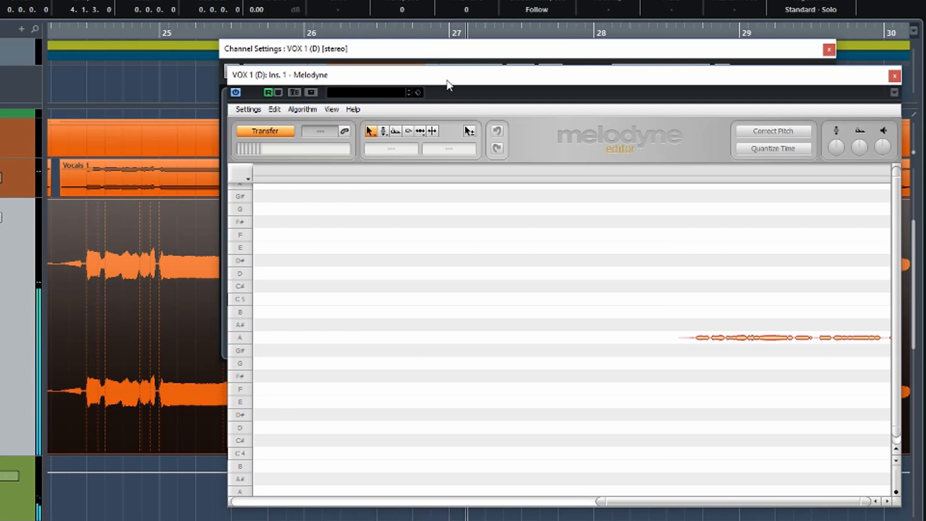
key("space")
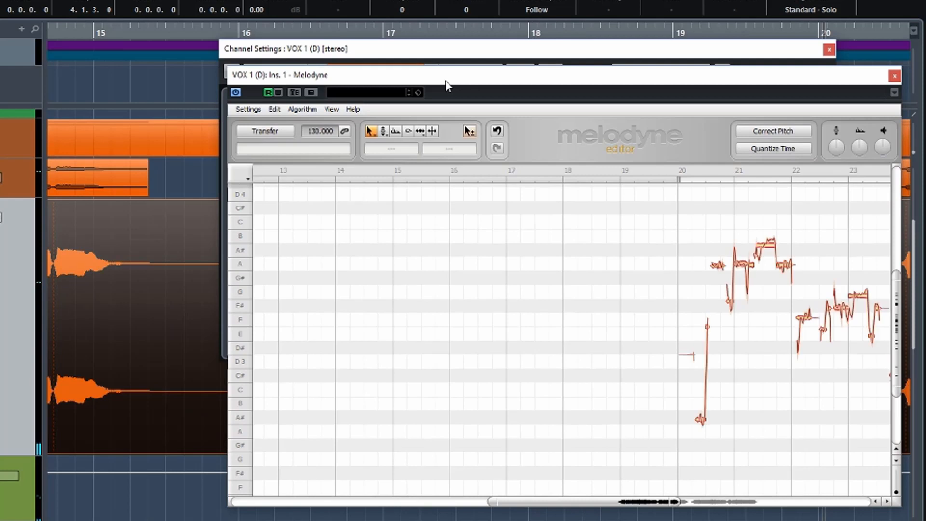
Examine the transferred vocal notes and their pitch curves between bars 20 and 28 in the Melodyne editor.
left_click_drag(489, 79, 266, 79)
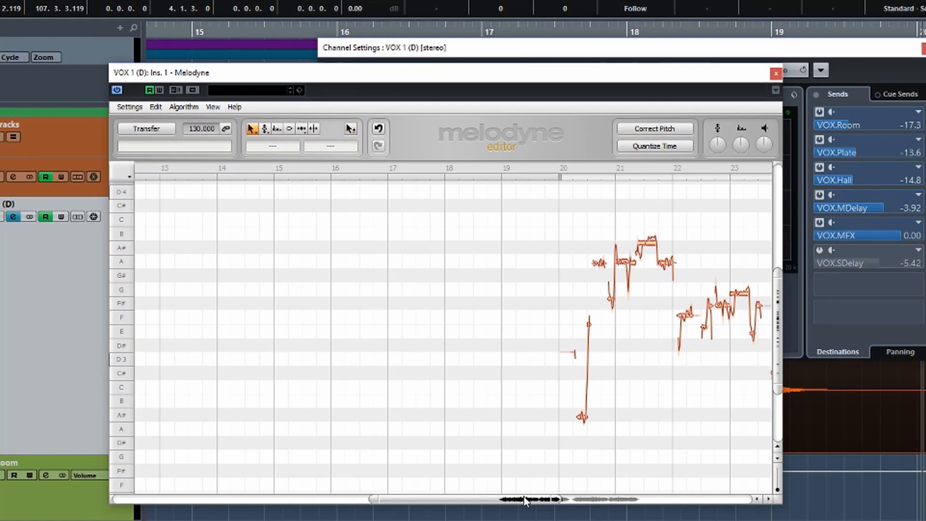
mouse_move(524, 496)
left_mouse_down()
mouse_move(425, 515)
mouse_move(518, 504)
left_mouse_up()
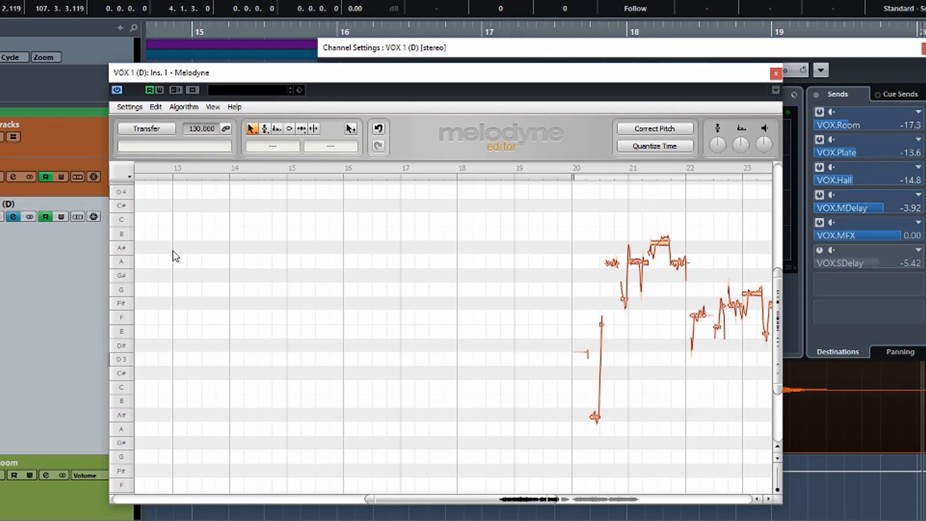
left_click_drag(543, 501, 639, 502)
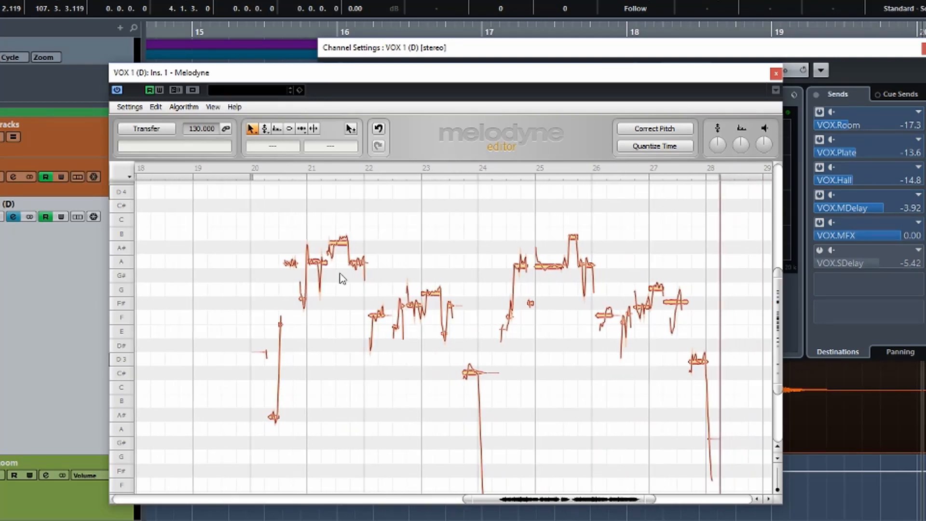
left_click_drag(776, 274, 781, 299)
left_click_drag(650, 503, 574, 507)
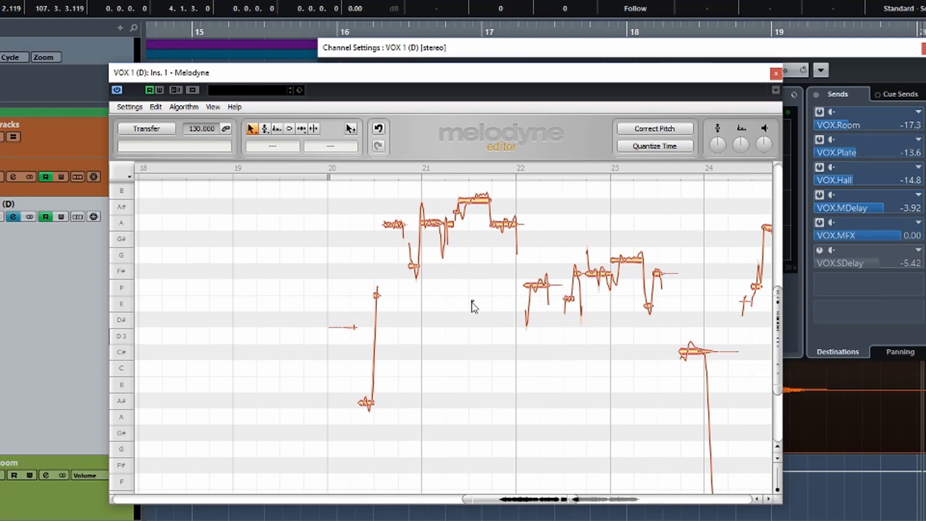
left_click_drag(528, 500, 558, 501)
scroll(446, 402, "up", 3)
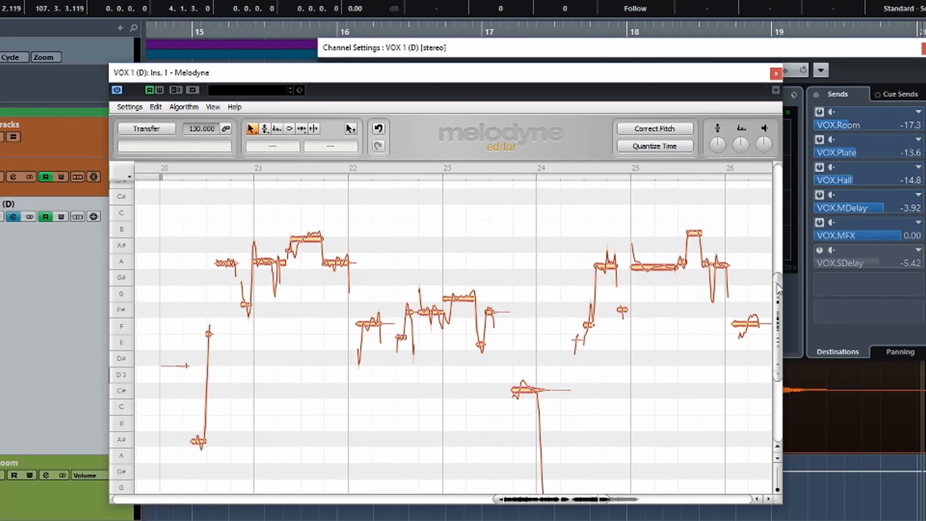
left_click_drag(778, 278, 778, 306)
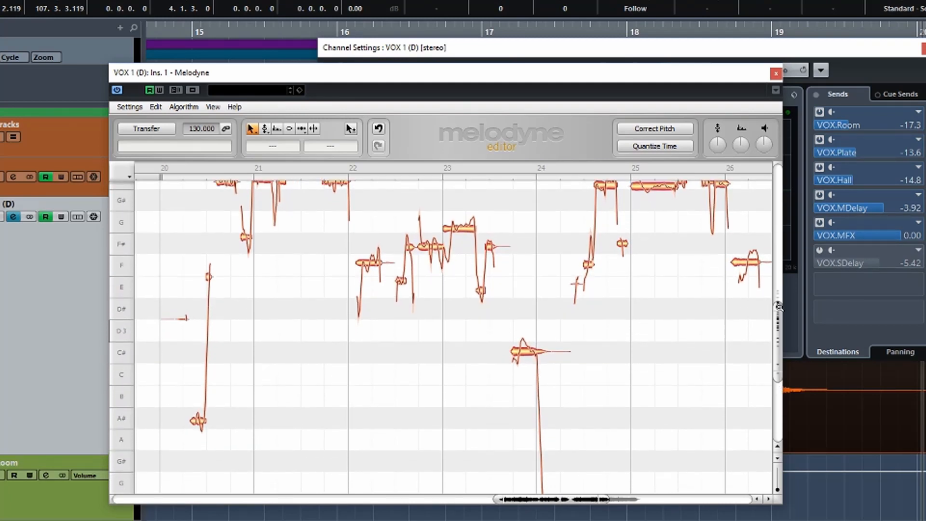
mouse_move(569, 500)
left_mouse_down()
mouse_move(582, 499)
mouse_move(569, 500)
left_mouse_up()
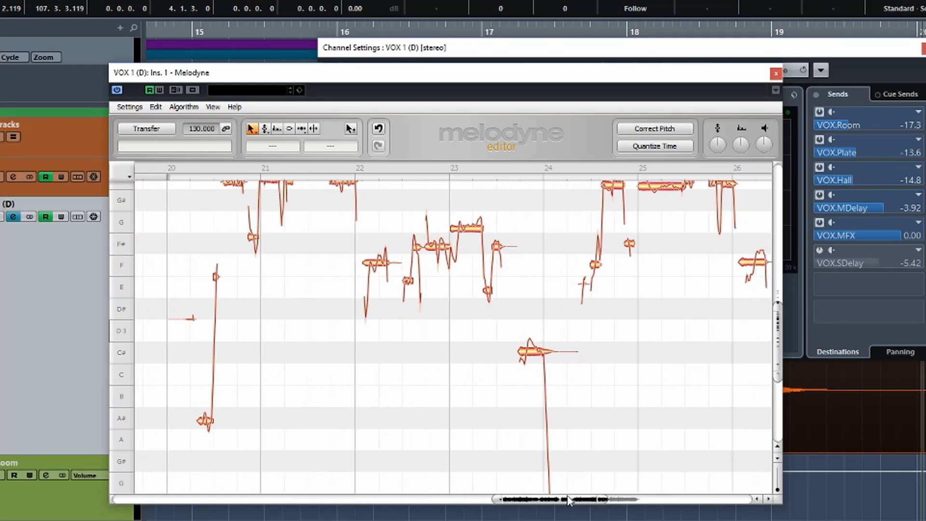
scroll(606, 382, "up", 3)
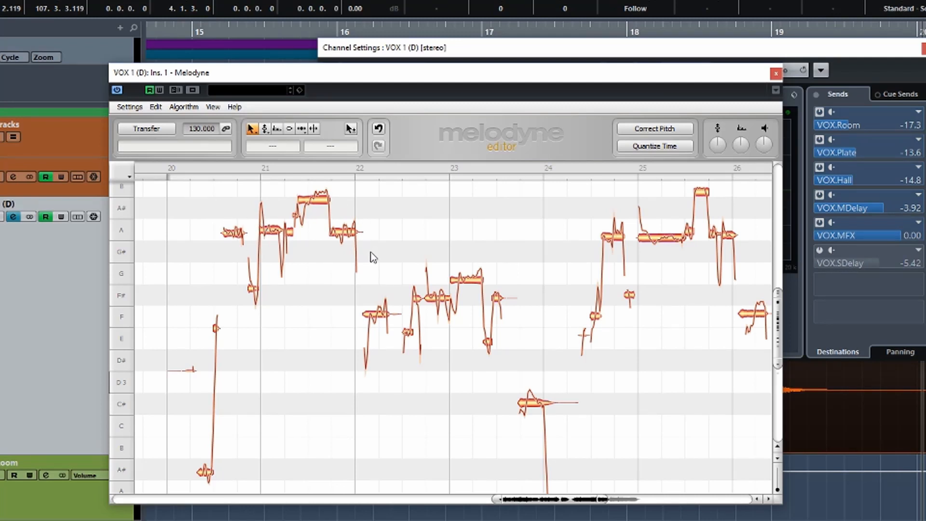
Raise the long note just before bar 22 to the centre of B3, trying C4 beforehand.
left_click(316, 206)
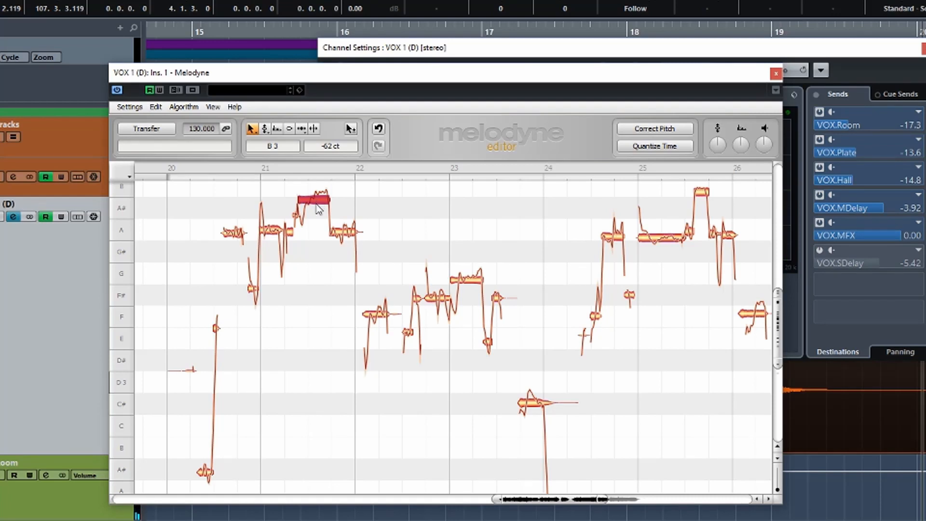
scroll(318, 207, "up", 1)
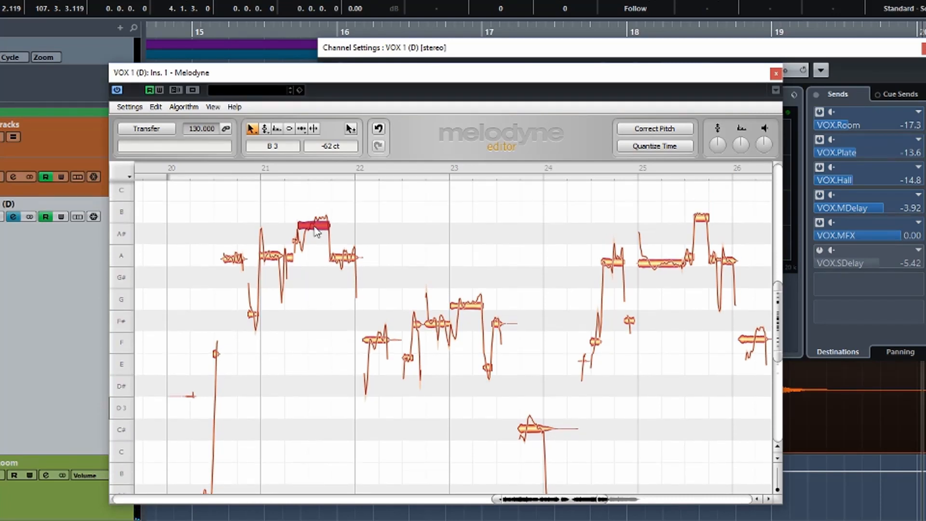
mouse_move(319, 232)
left_mouse_down()
mouse_move(321, 189)
mouse_move(321, 253)
mouse_move(321, 197)
mouse_move(323, 229)
left_mouse_up()
left_click_drag(319, 225, 315, 224)
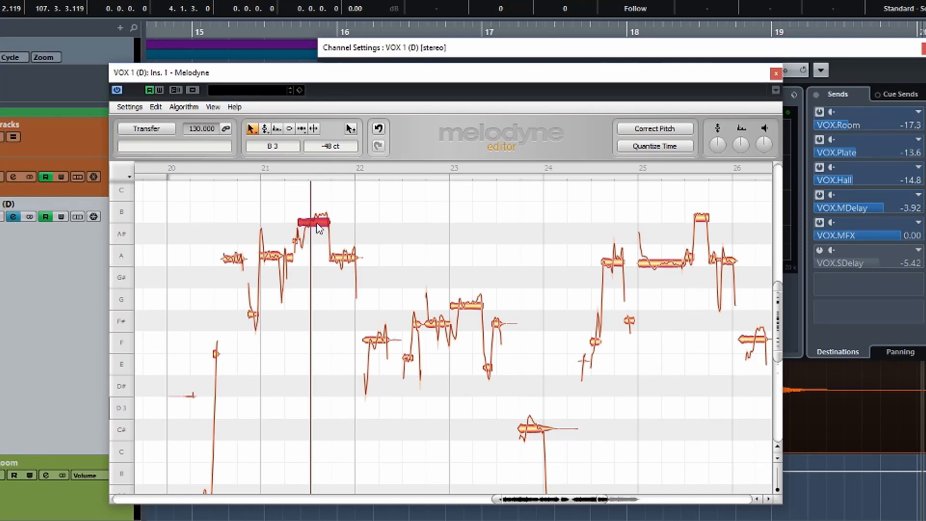
left_click_drag(318, 228, 317, 208)
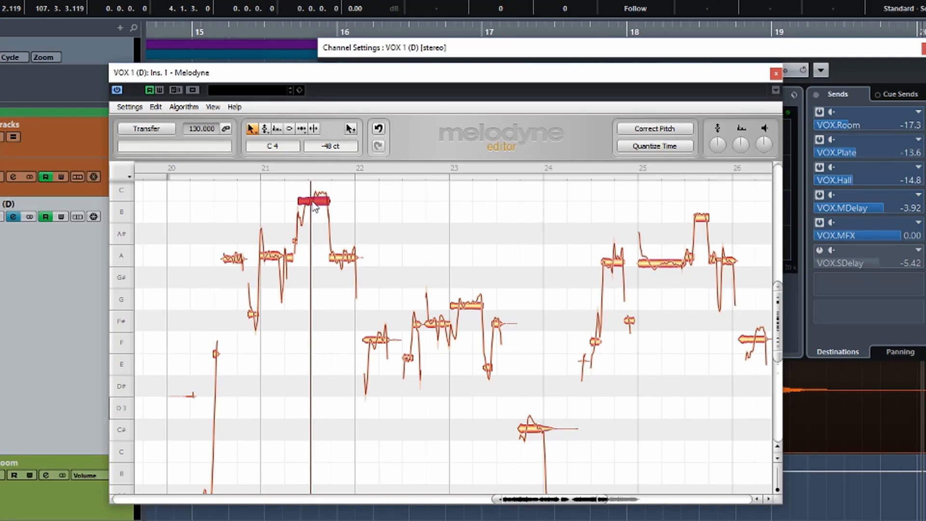
mouse_move(315, 205)
left_mouse_down()
mouse_move(318, 223)
mouse_move(316, 212)
left_mouse_up()
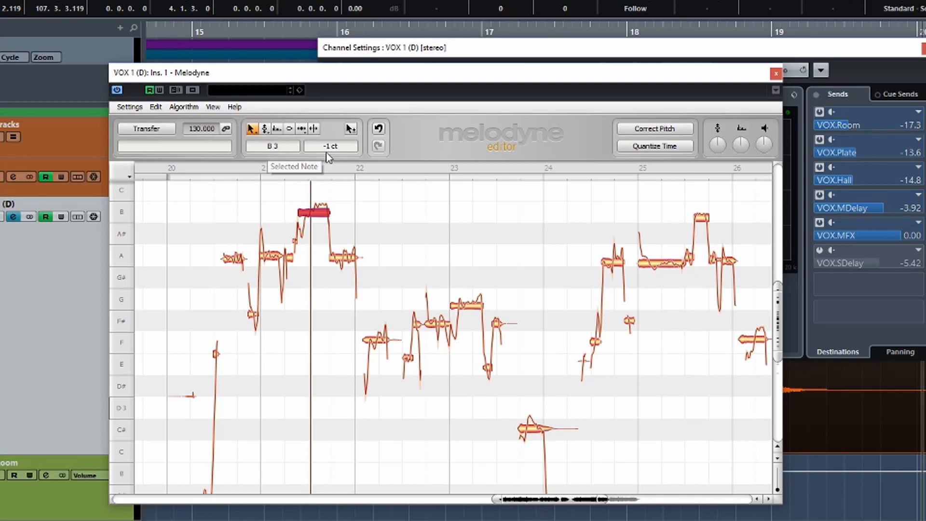
Fine-tune the selected B3 note's pitch deviation to +5 ct.
left_click_drag(330, 150, 332, 152)
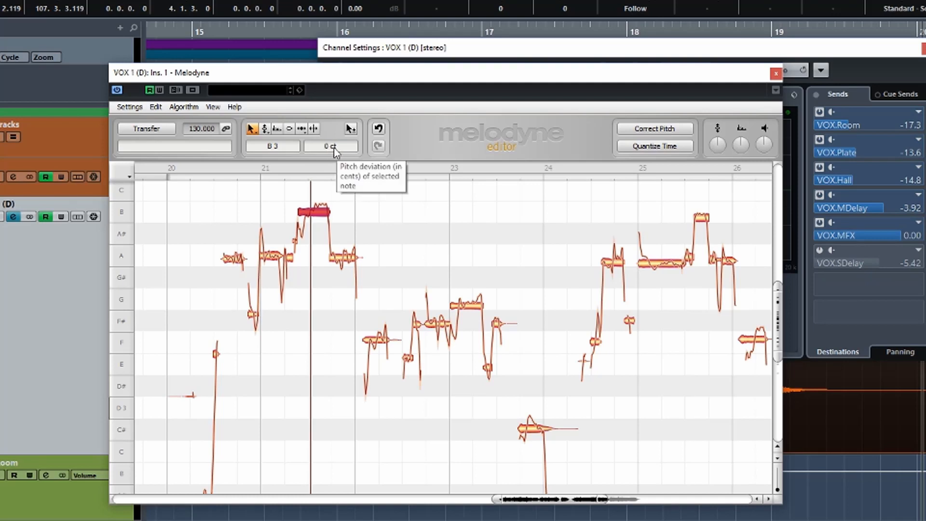
left_click_drag(334, 149, 337, 179)
left_click_drag(337, 146, 337, 138)
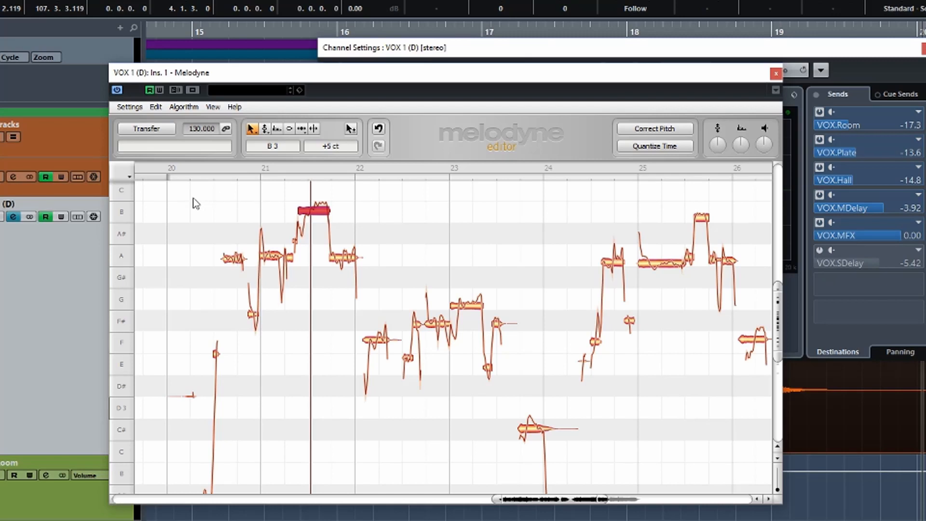
Select the notes between bars 20 and 24 and set their Correct Pitch Center to 100%.
left_click_drag(188, 197, 543, 394)
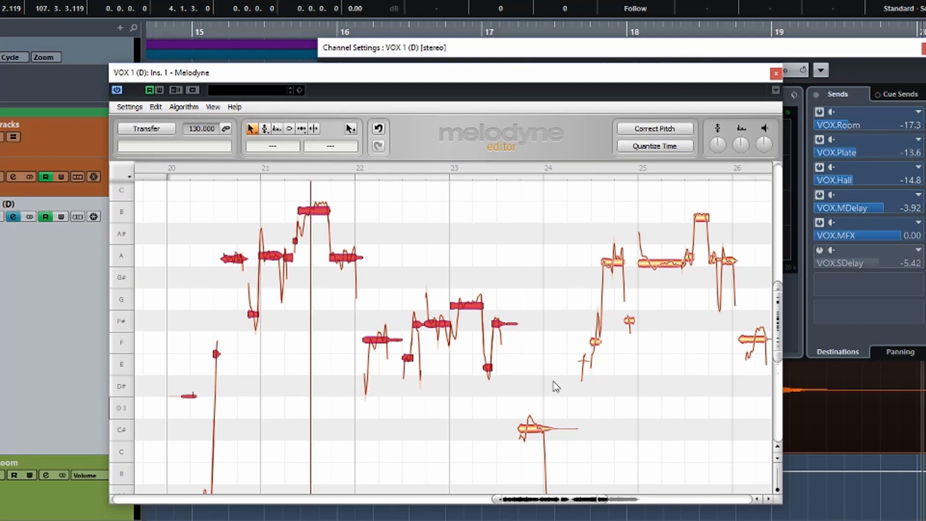
left_click(656, 129)
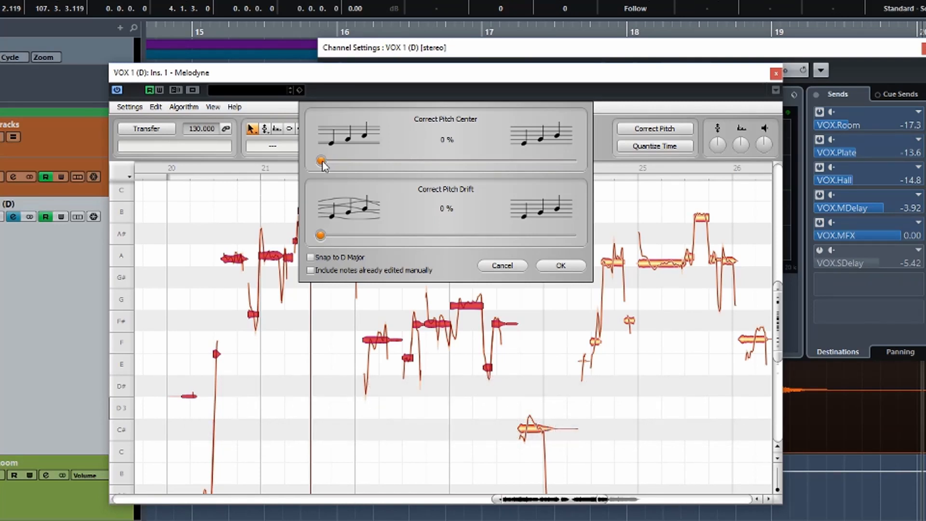
left_click_drag(322, 164, 591, 166)
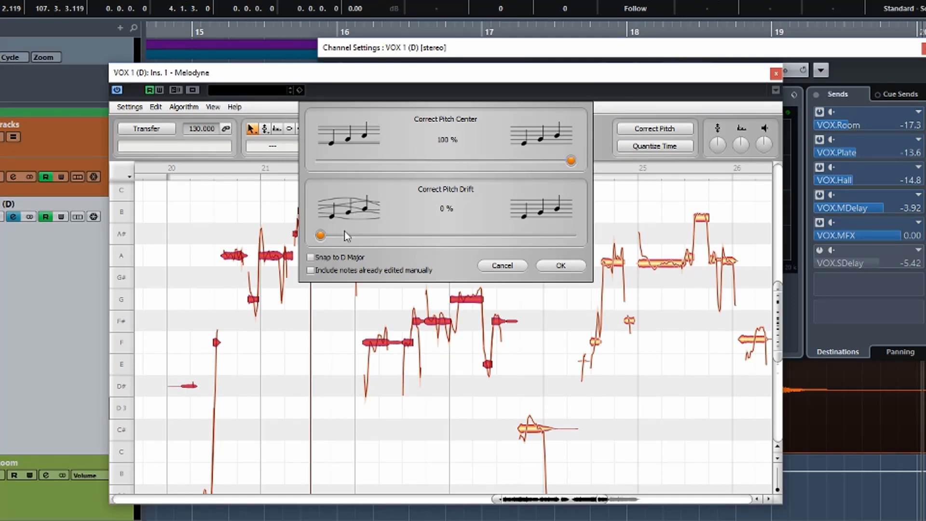
Try Correct Pitch Drift at 100% on the selected notes and return it to 0%.
left_click_drag(327, 238, 334, 261)
left_click_drag(321, 239, 612, 253)
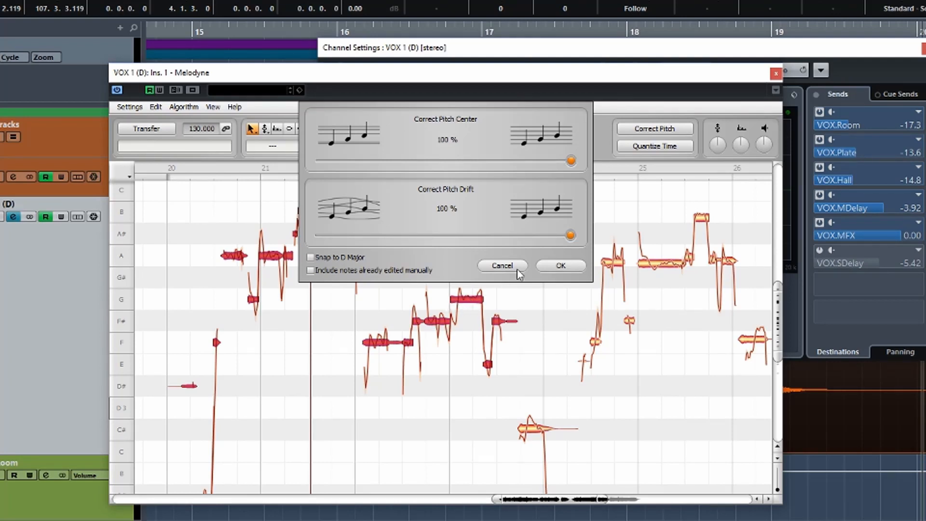
left_click_drag(571, 237, 312, 238)
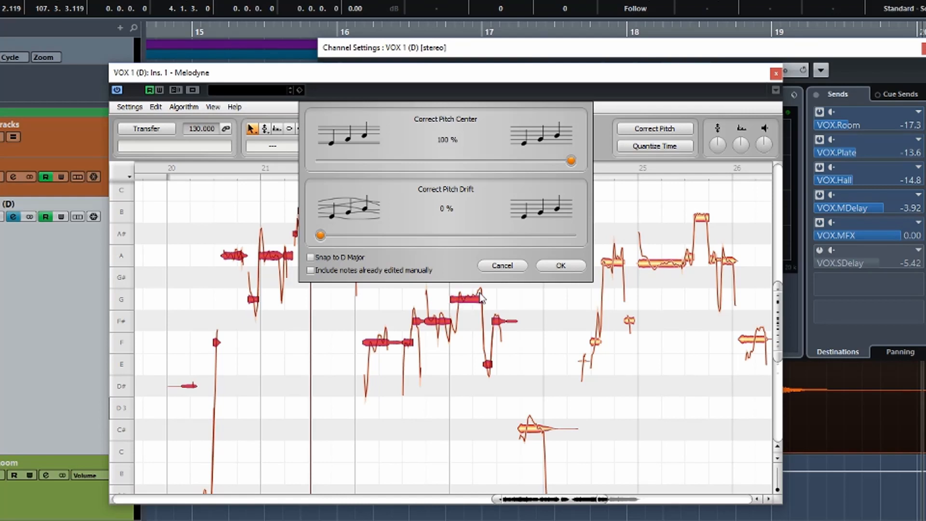
mouse_move(322, 239)
left_mouse_down()
mouse_move(568, 239)
mouse_move(310, 244)
left_mouse_up()
left_click_drag(373, 253, 320, 241)
Apply the pitch correction with Snap to D Major off after trying it on, and play back the phrase.
left_click(311, 258)
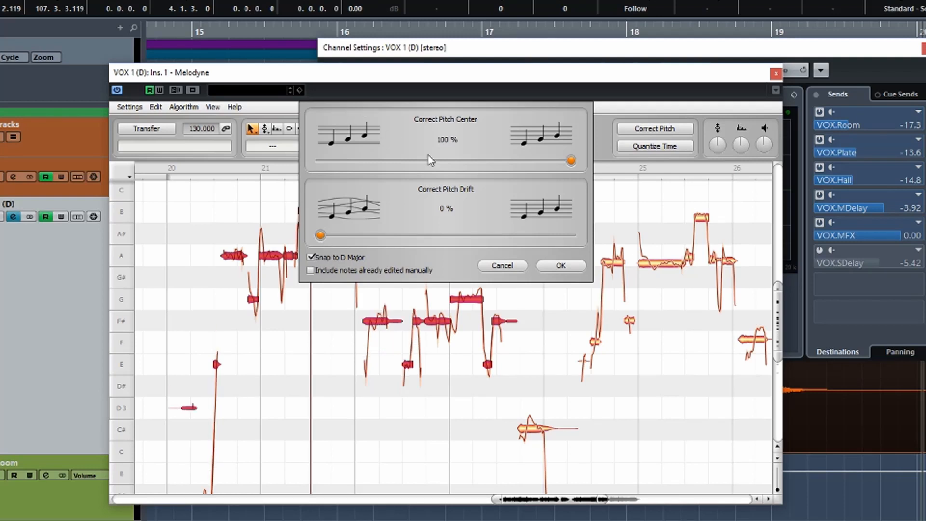
left_click_drag(571, 160, 605, 179)
left_click(311, 258)
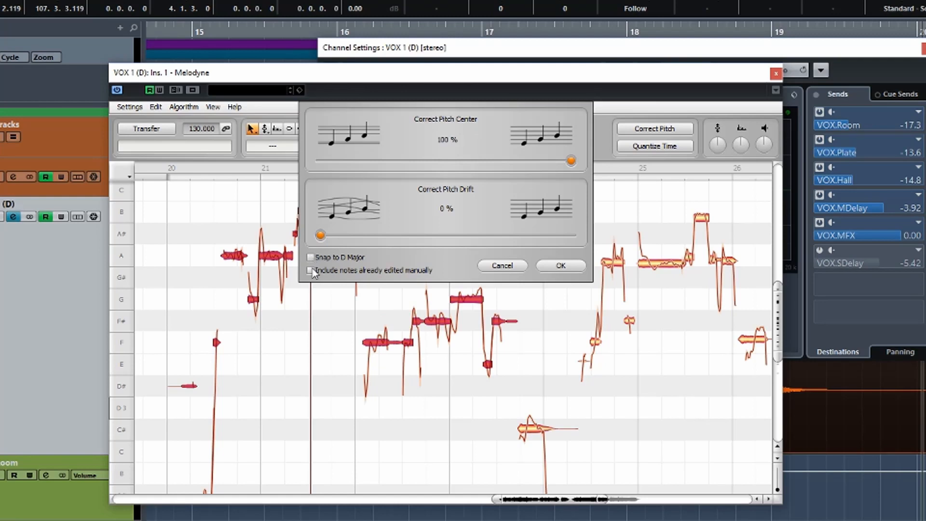
left_click(559, 266)
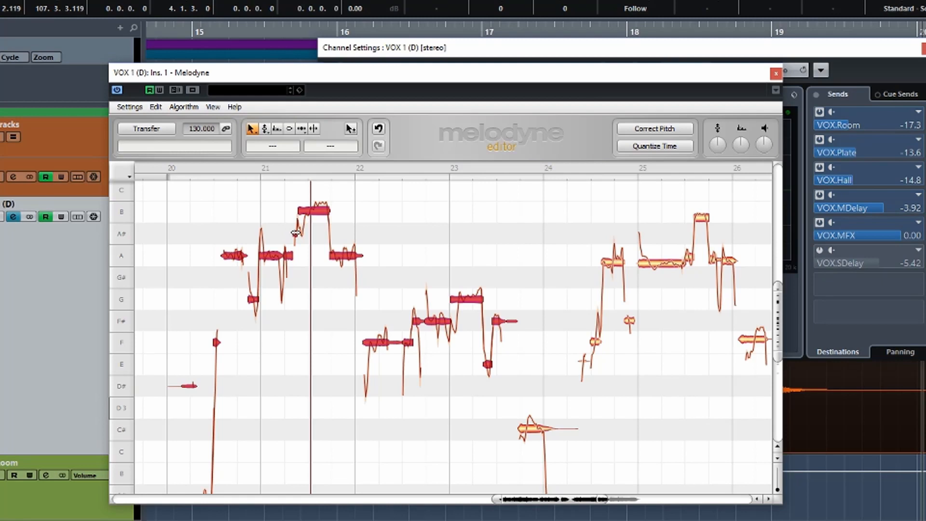
key("space")
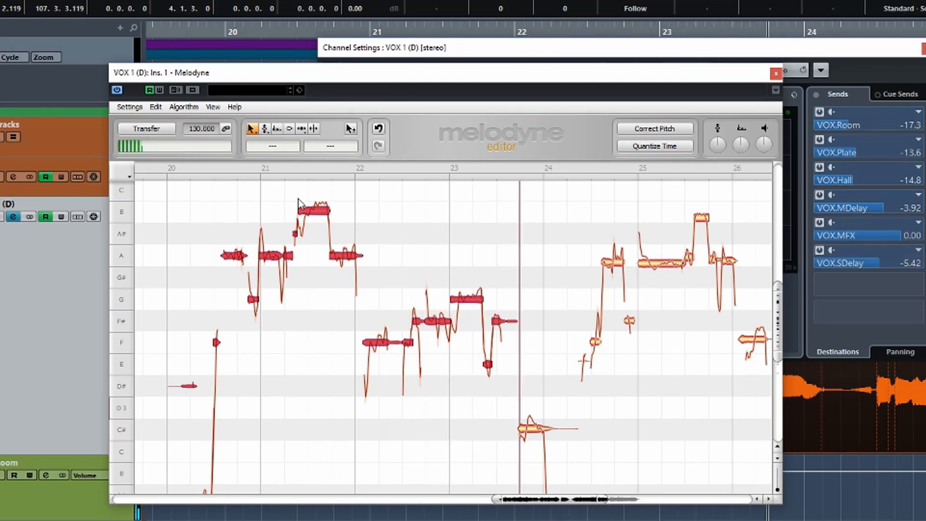
Reapply pitch correction to the selected notes with Snap to D Major enabled and stop playback.
left_click(673, 132)
left_click(311, 258)
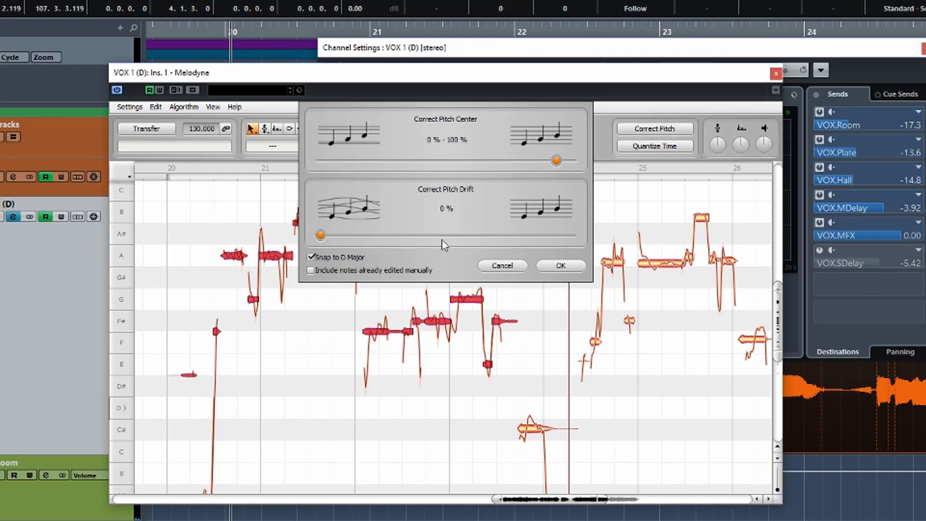
left_click(561, 266)
key("space")
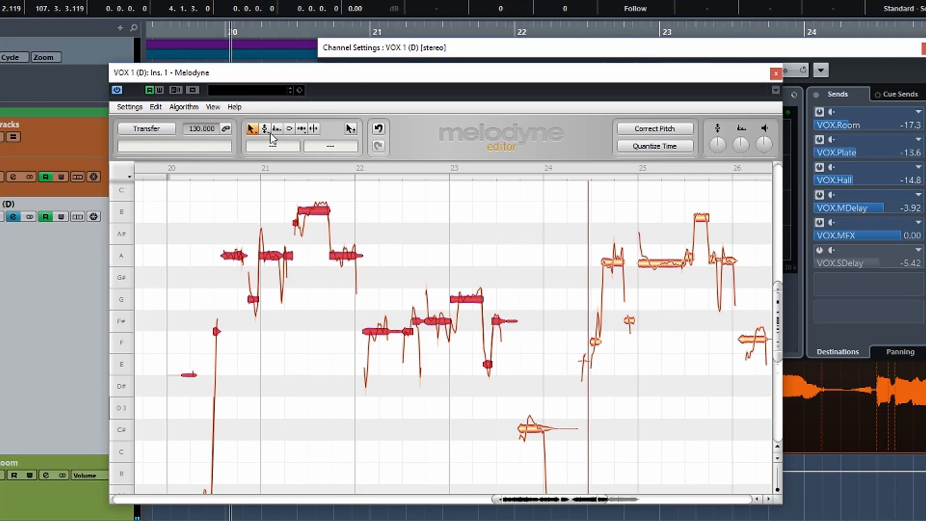
Set the selected notes' Correct Pitch Drift to 100%, apply it, and reposition the Melodyne window.
left_click(664, 129)
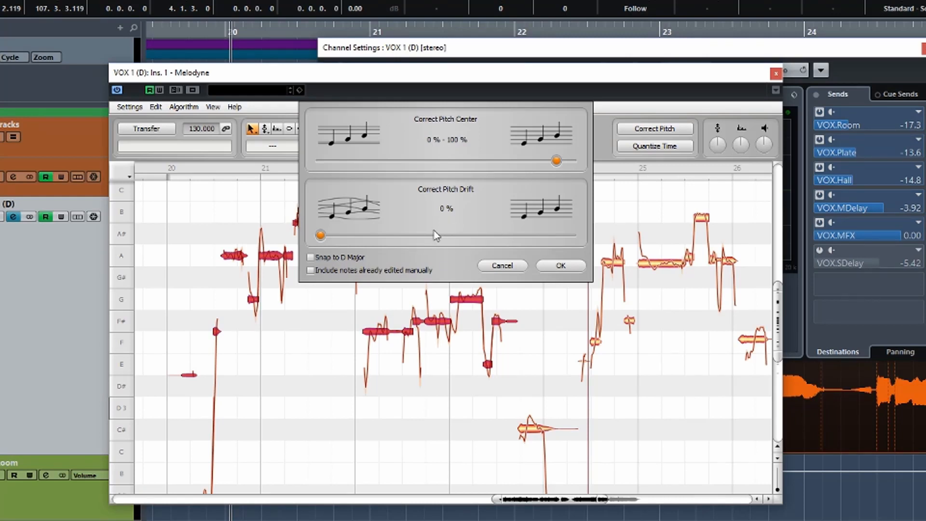
left_click_drag(418, 236, 612, 227)
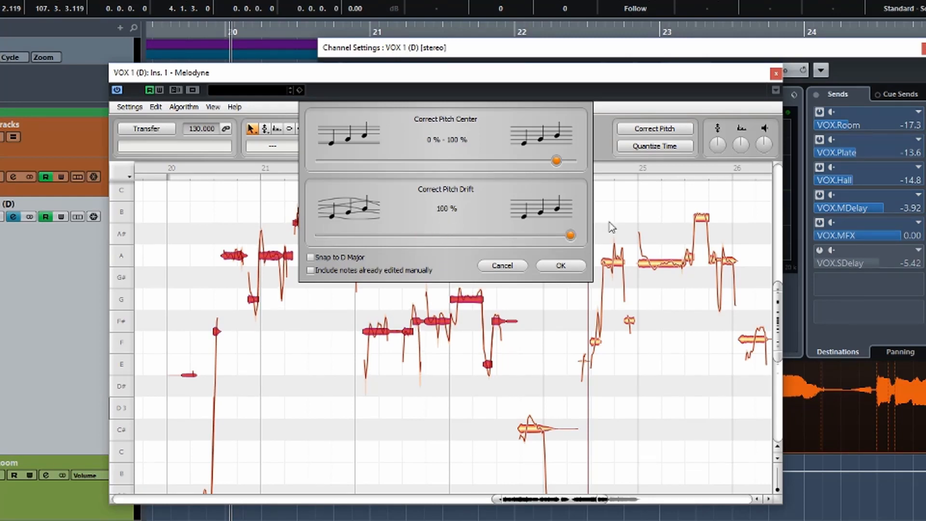
left_click(566, 264)
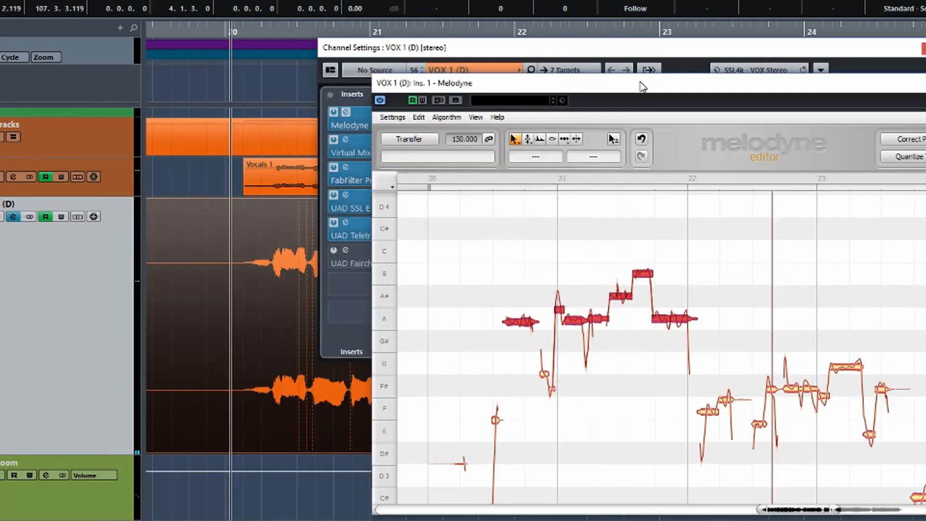
mouse_move(640, 84)
left_mouse_down()
mouse_move(615, 76)
mouse_move(639, 84)
left_mouse_up()
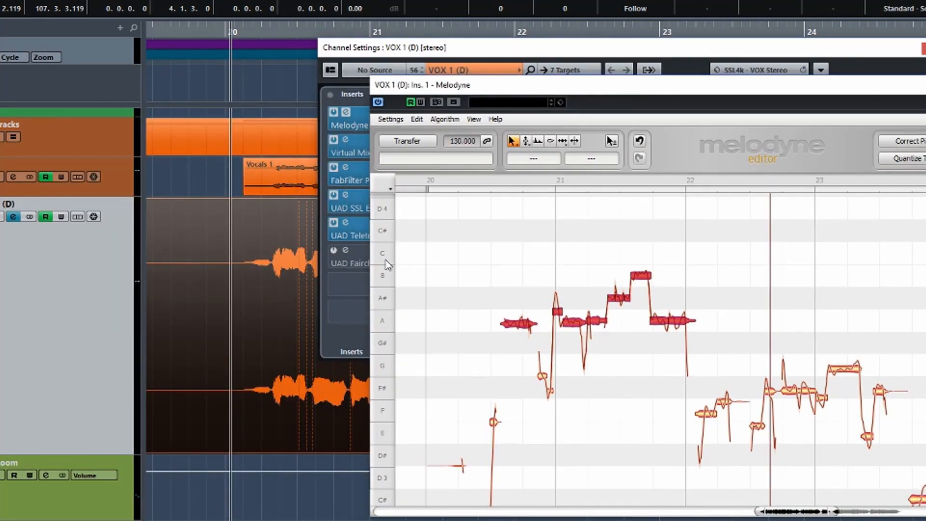
Close the VOX 1 (D) channel settings and split the VOX 1 (D) vocal event at bar 20.
left_click(650, 52)
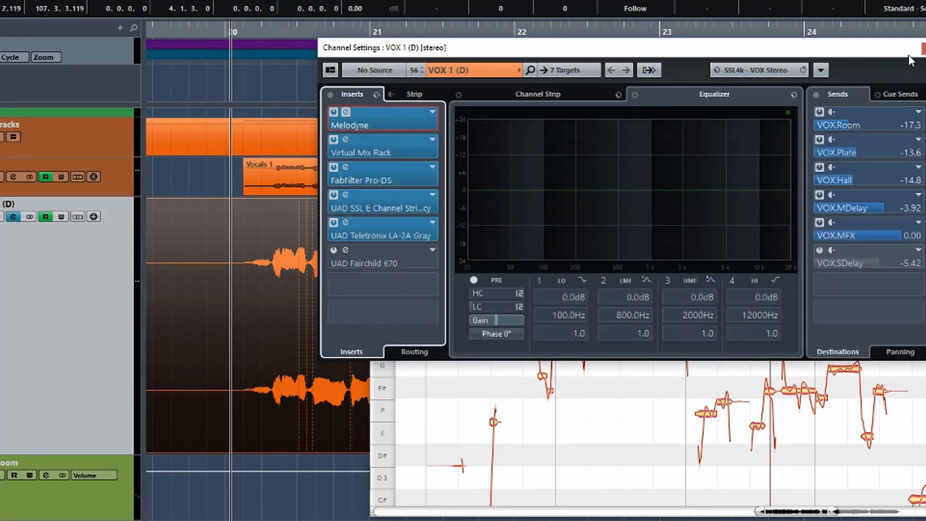
left_click(924, 49)
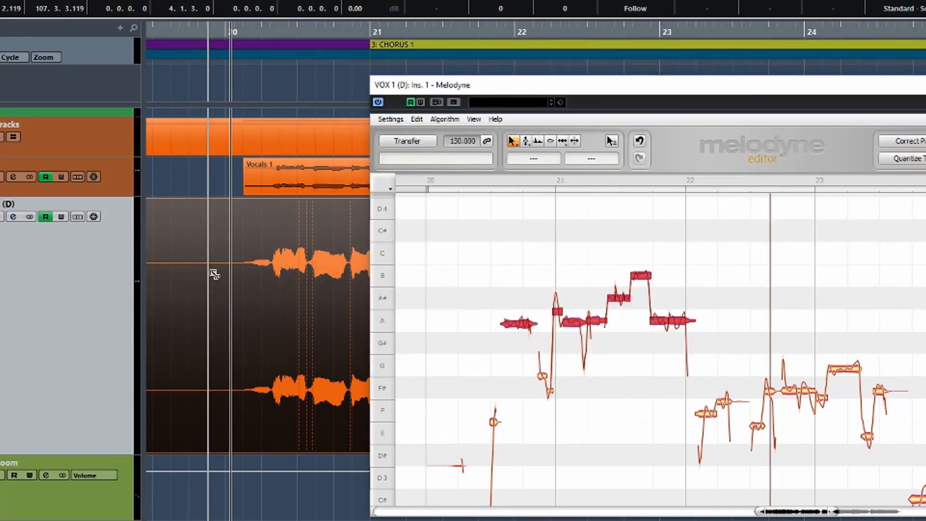
left_click(233, 274)
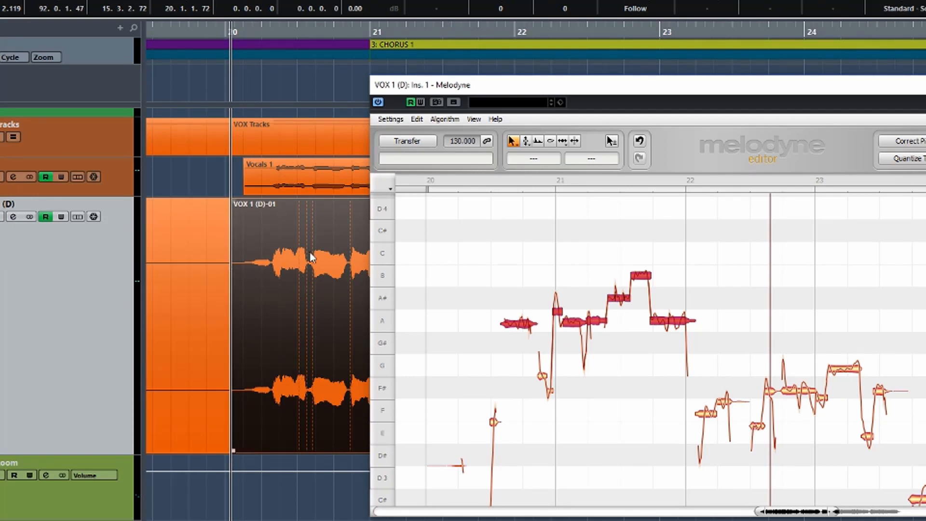
Trim the start of the VOX 1 (D) event after the split to late in bar 20 and play it back.
left_click_drag(233, 452, 352, 445)
key("space")
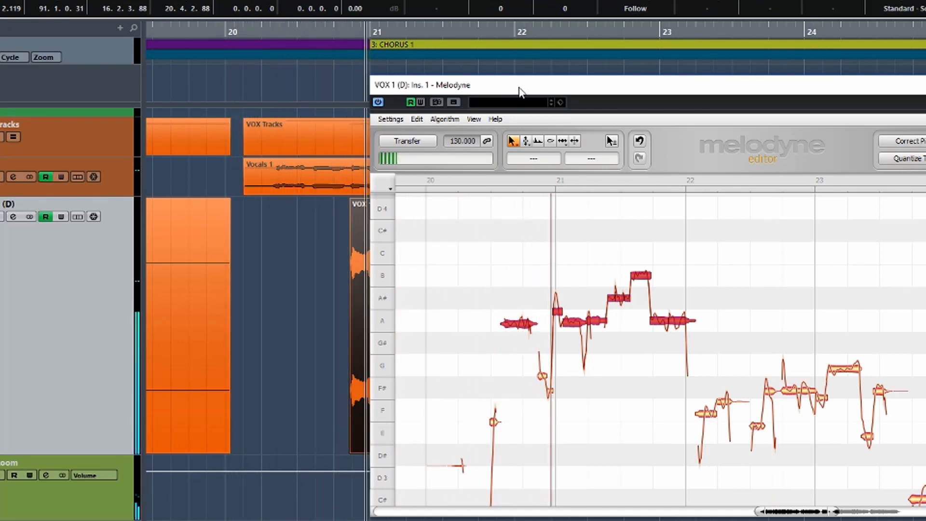
key("space")
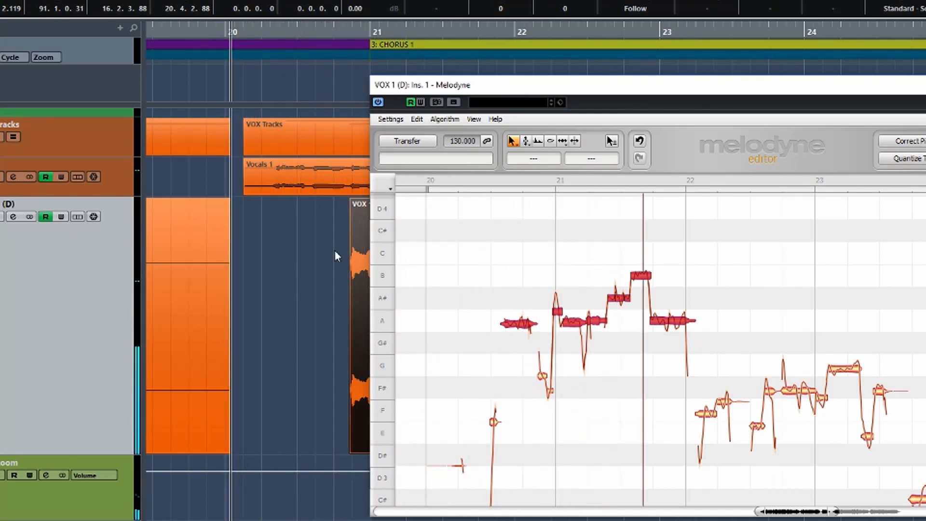
Trim the start of the VOX 1 (D) event further to just past bar 22, and audition the gap against Melodyne's stored audio.
left_click_drag(486, 86, 642, 95)
left_click_drag(352, 450, 528, 453)
left_click_drag(652, 100, 558, 79)
key("space")
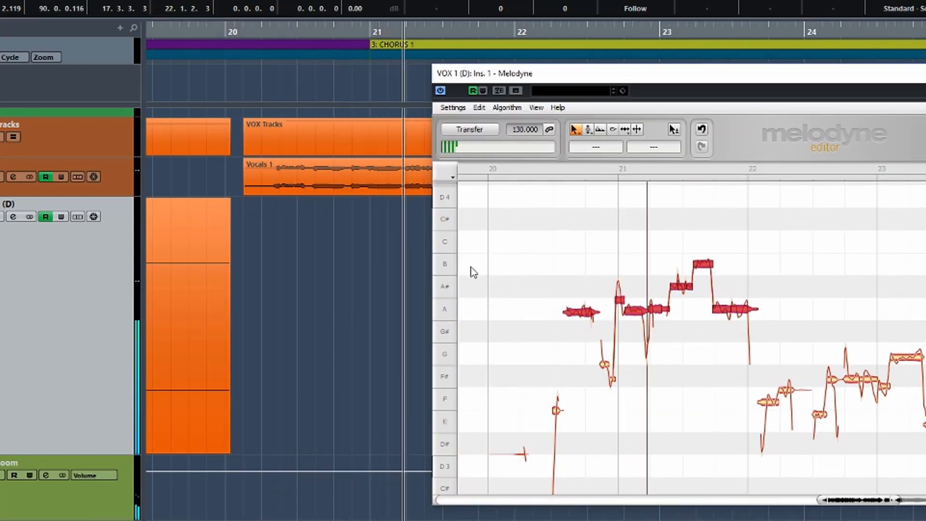
key("space")
Try deleting the Melodyne notes between bars 20 and 22 with a playback check, and undo the deletion.
left_click_drag(581, 72, 463, 45)
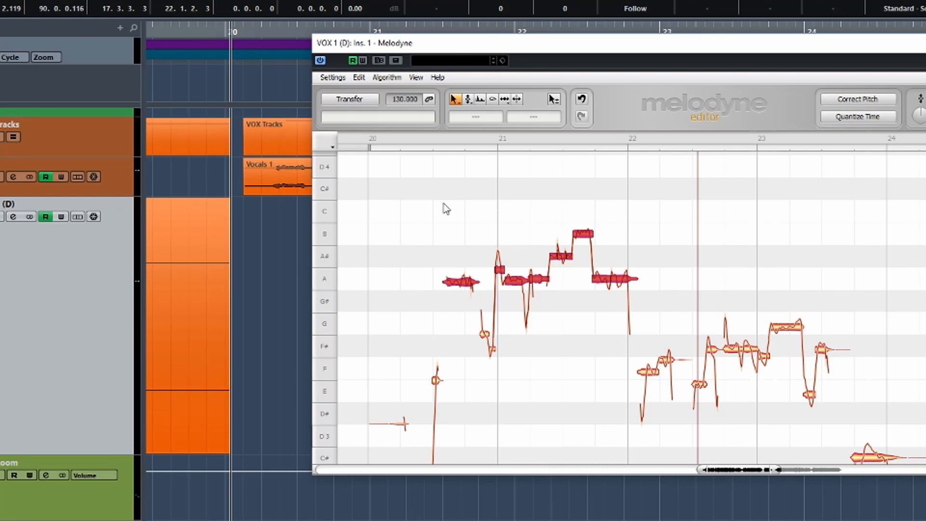
left_click(427, 209)
left_click_drag(405, 206, 654, 352)
key("Delete")
key("space")
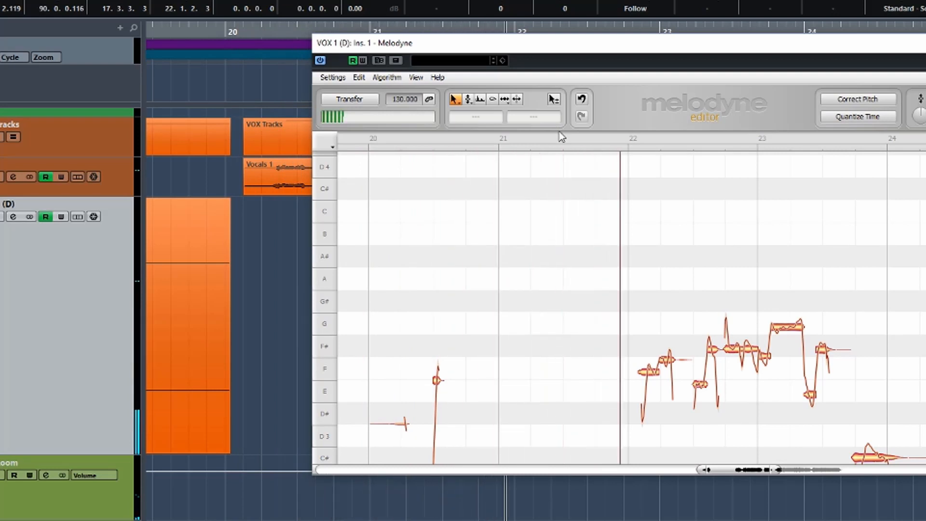
key("space")
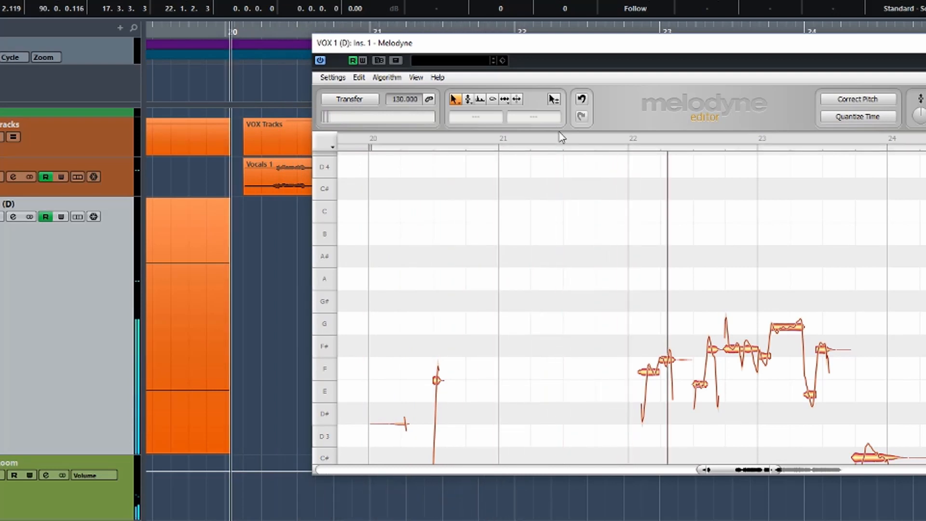
left_click(576, 101)
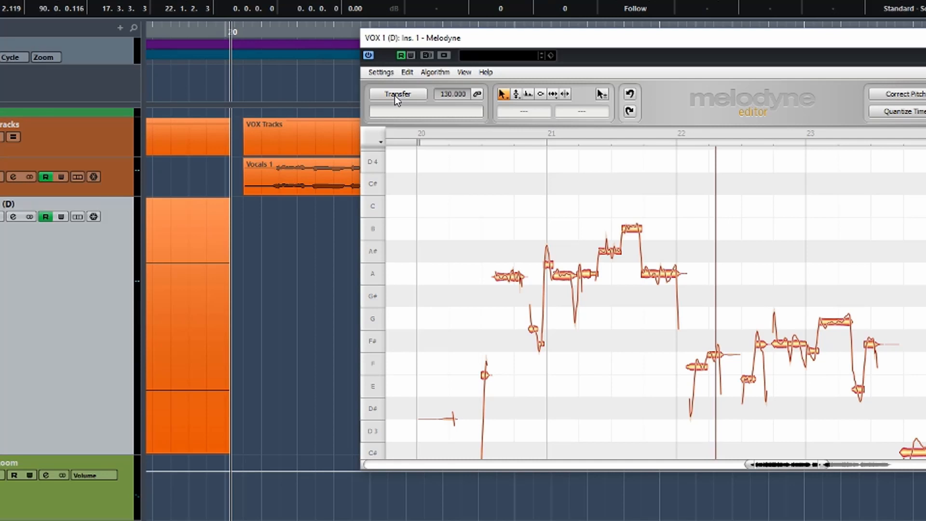
Transfer the trimmed VOX 1 (D) vocal into Melodyne again from bar 20 and stop playback.
left_click(395, 95)
key("space")
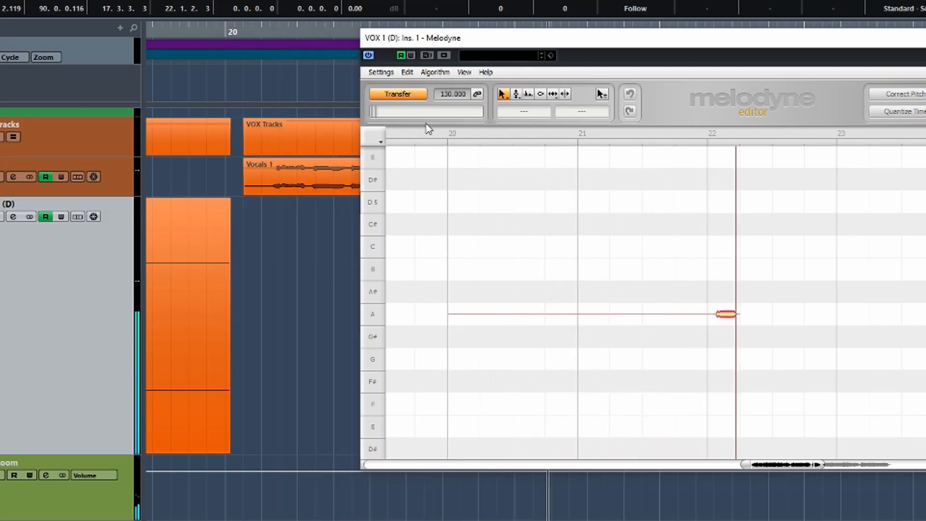
key("space")
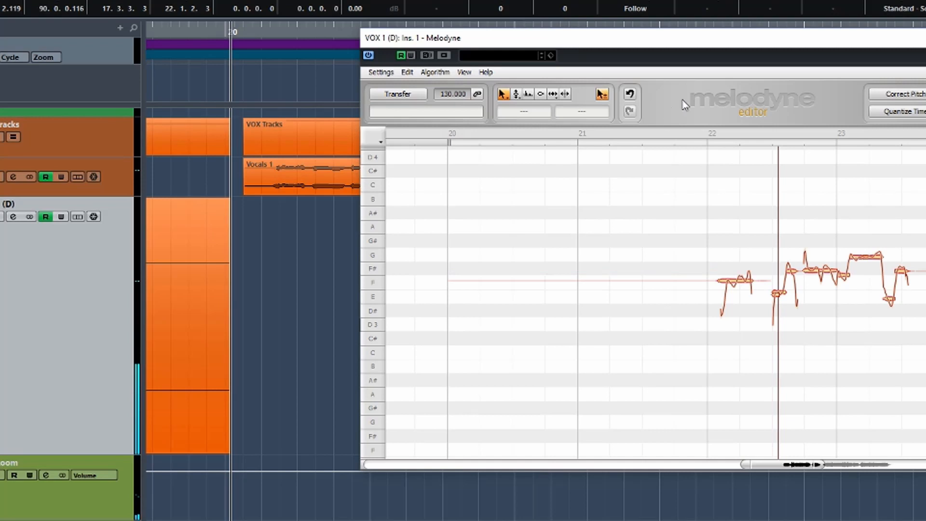
Play back the newly transferred vocal from bar 20 and reposition the Melodyne window so it is fully visible.
key("space")
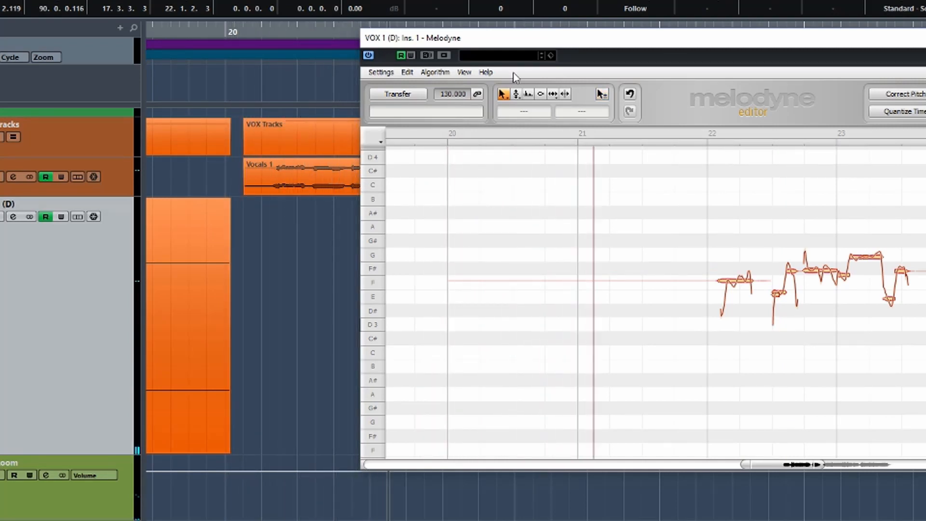
left_click_drag(520, 41, 440, 106)
key("space")
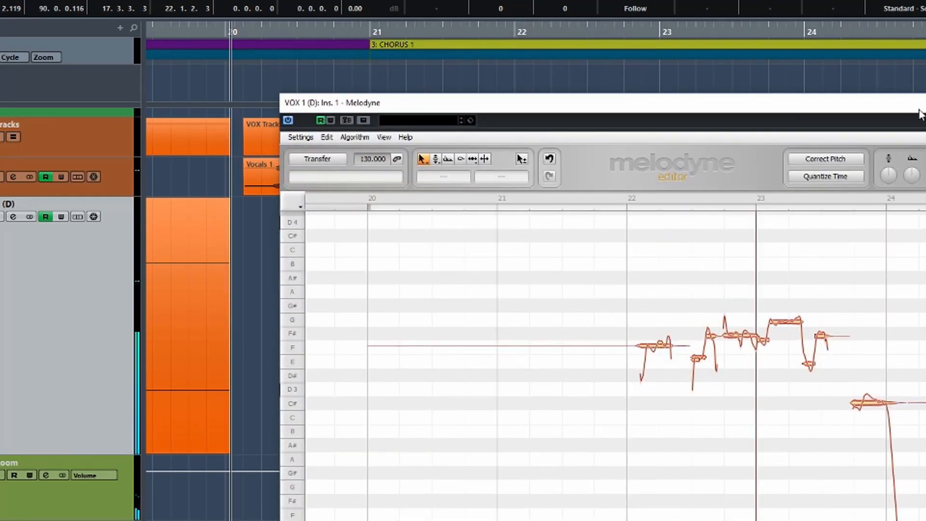
left_click_drag(920, 112, 904, 98)
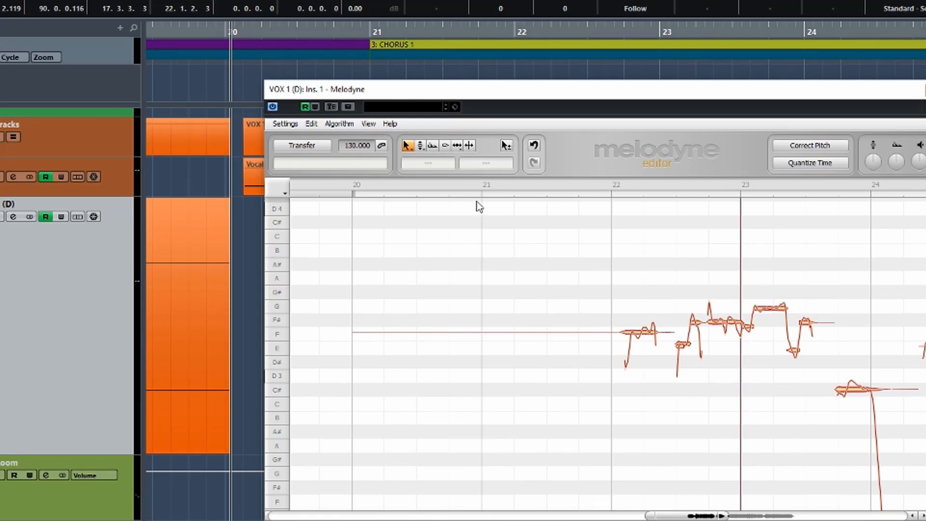
left_click_drag(520, 94, 489, 91)
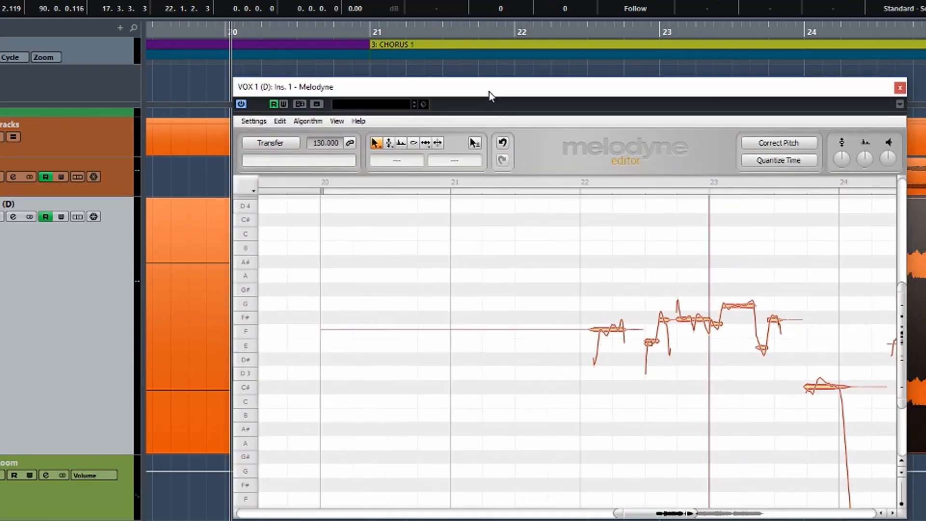